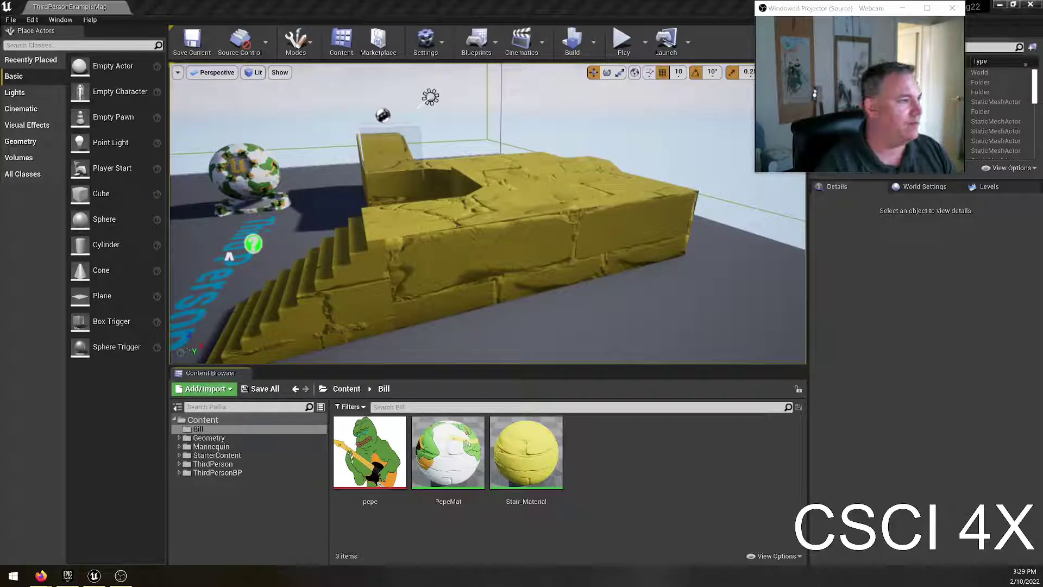
Step: Switch to Firefox and open Poly Haven's All Textures catalogue from the home page
key("alt+Tab")
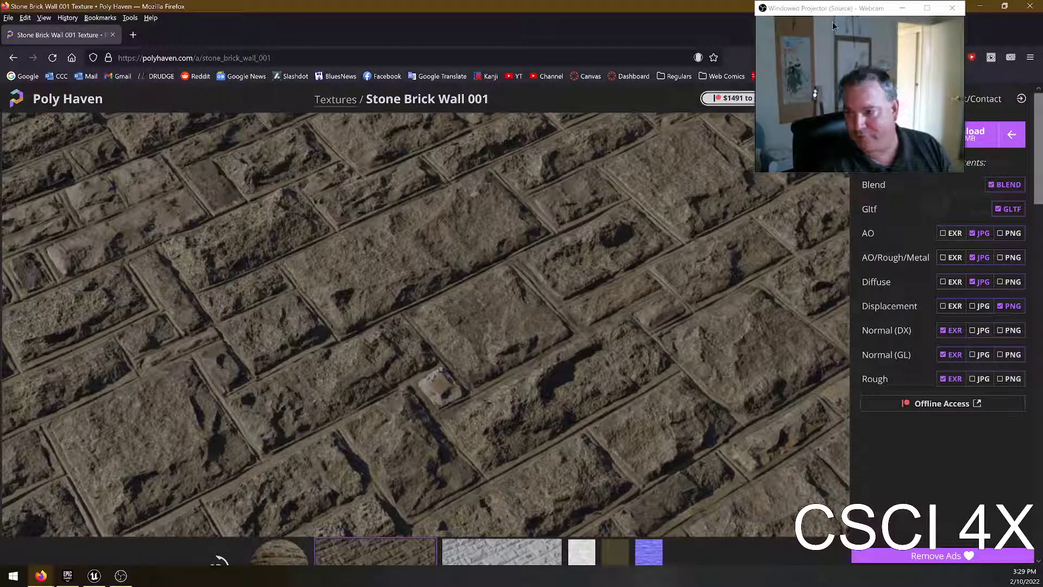
left_click(901, 9)
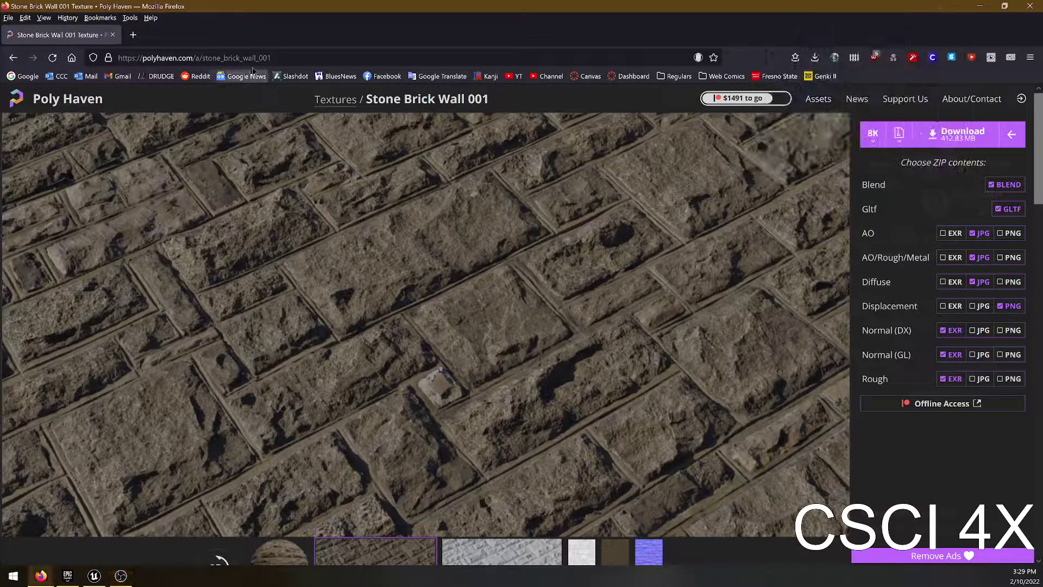
left_click(67, 98)
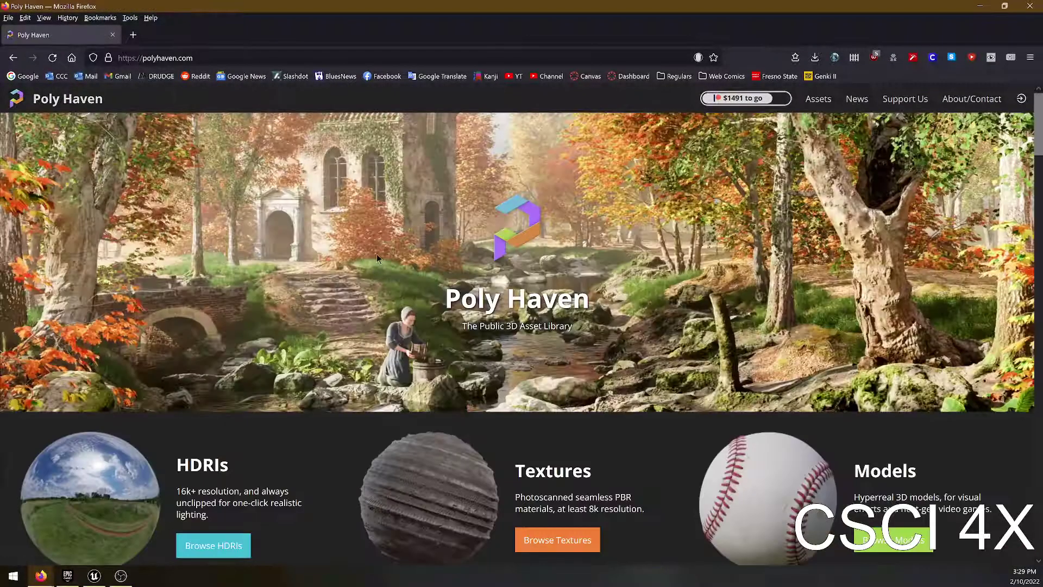
scroll(574, 538, "down", 2)
left_click(554, 424)
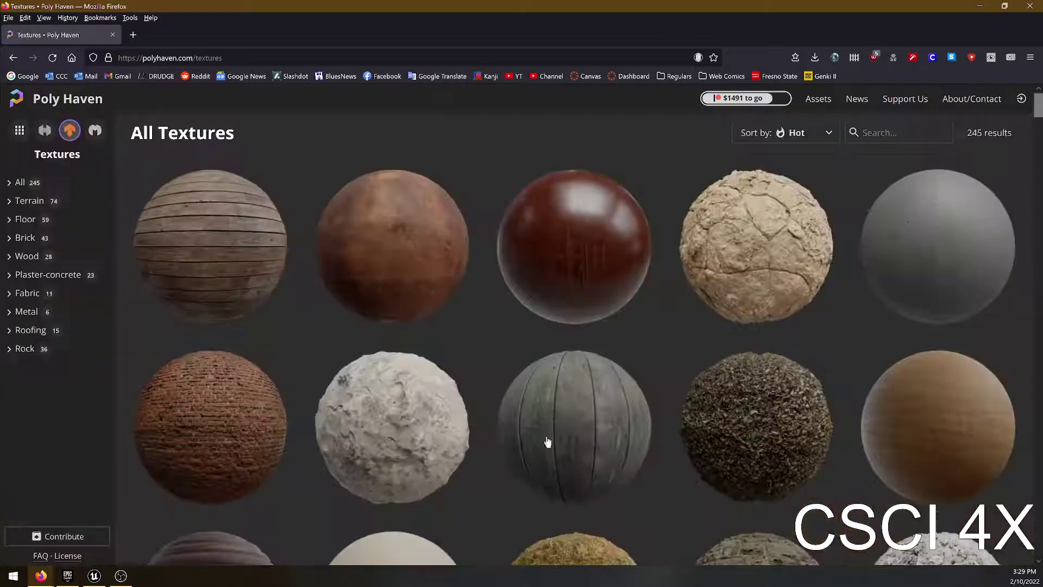
Step: Scroll the catalogue to find and open the Brick Wall 001 texture page
scroll(775, 366, "down", 6)
scroll(776, 366, "down", 8)
scroll(745, 414, "up", 6)
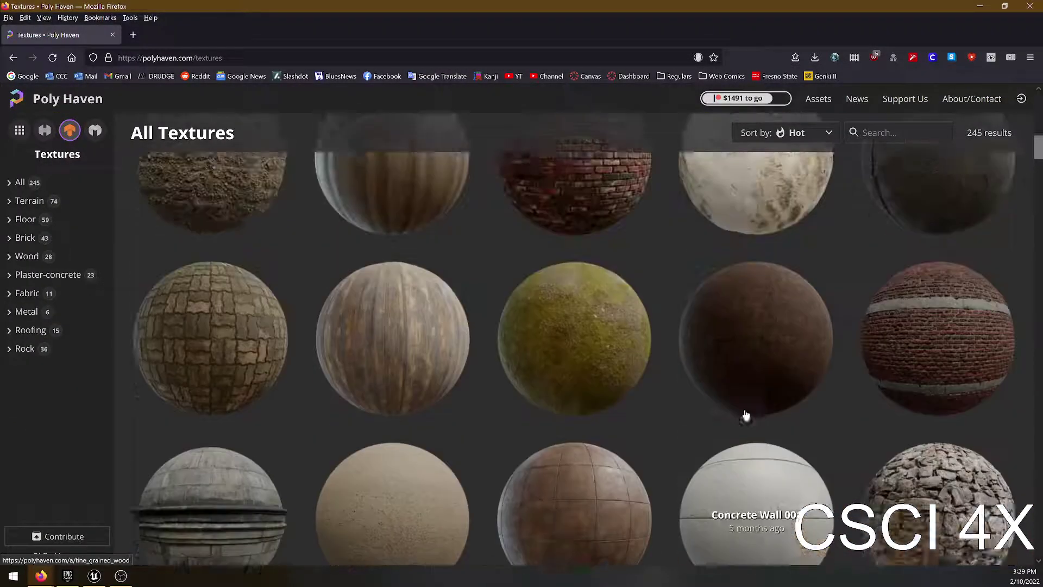
scroll(657, 226, "up", 5)
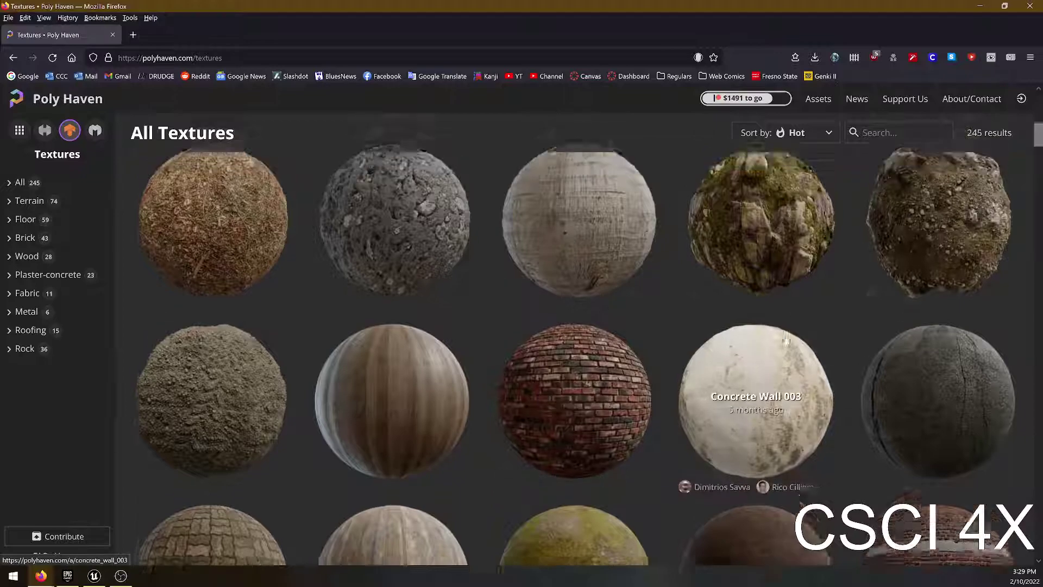
scroll(782, 309, "down", 3)
scroll(755, 375, "down", 2)
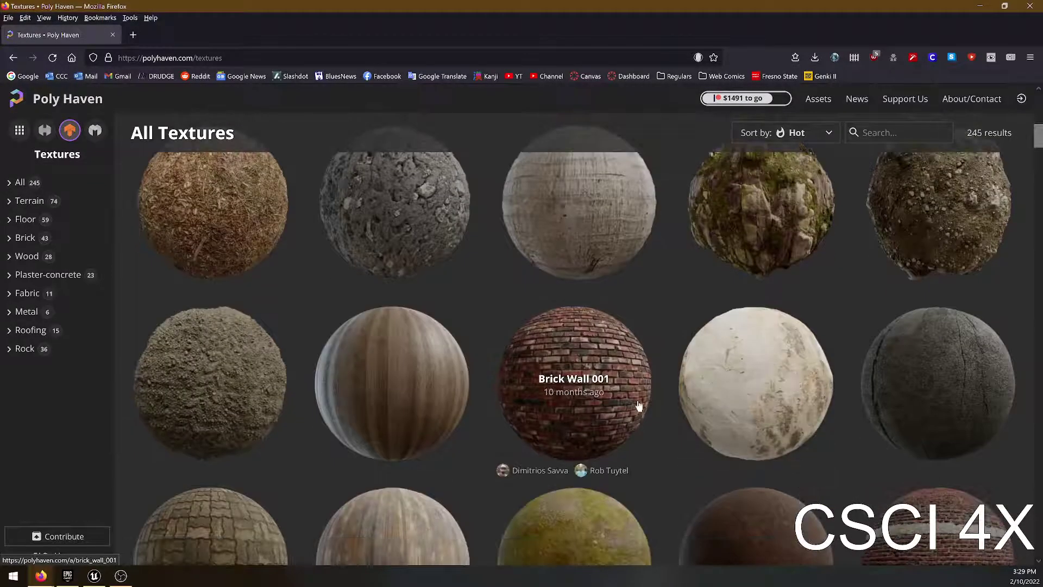
left_click(596, 368)
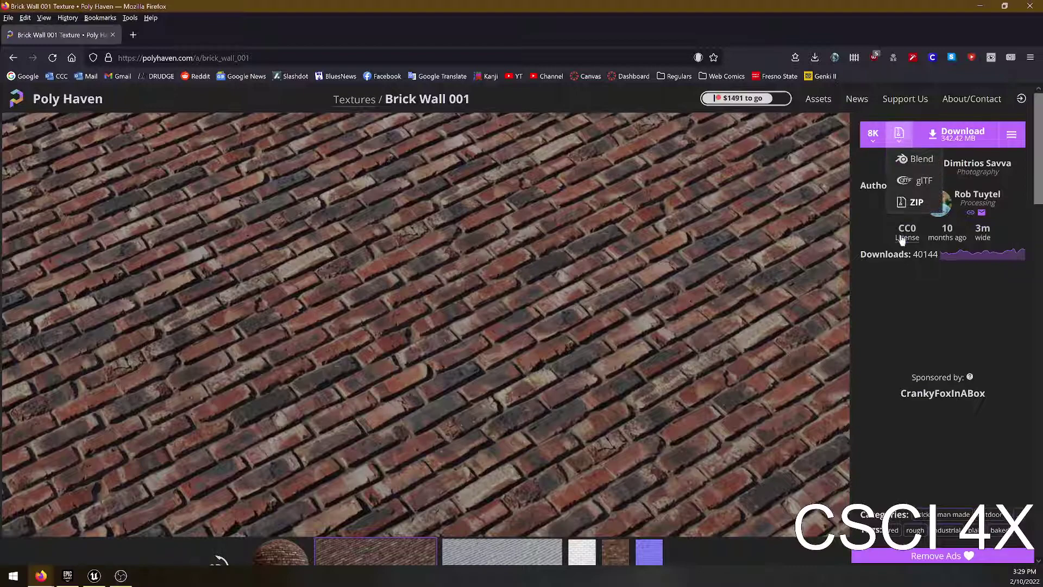
Step: Set the 8K download to ZIP with PNG versions of every map, dropping JPG and EXR
left_click(916, 201)
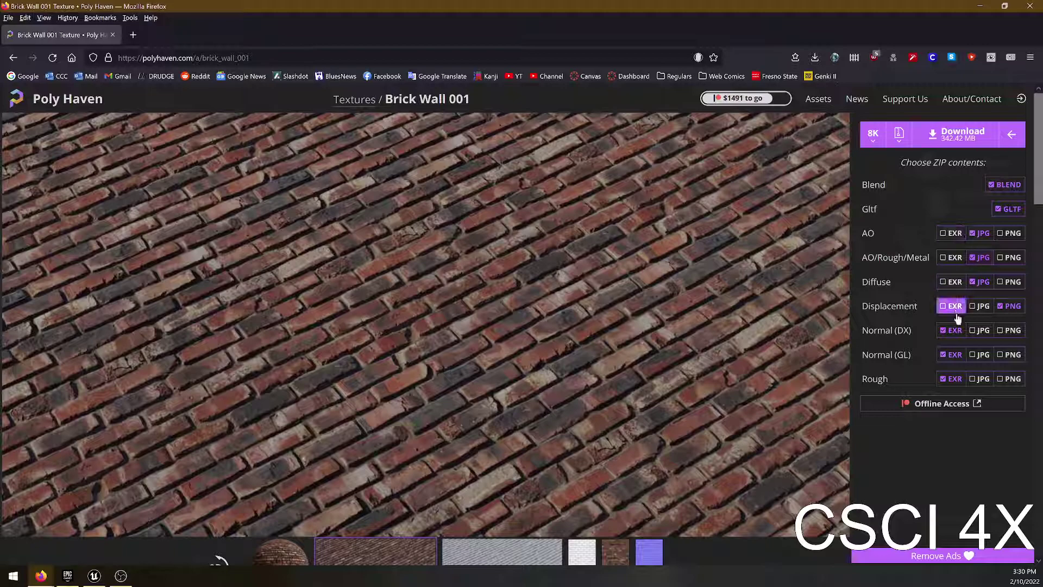
left_click(1002, 232)
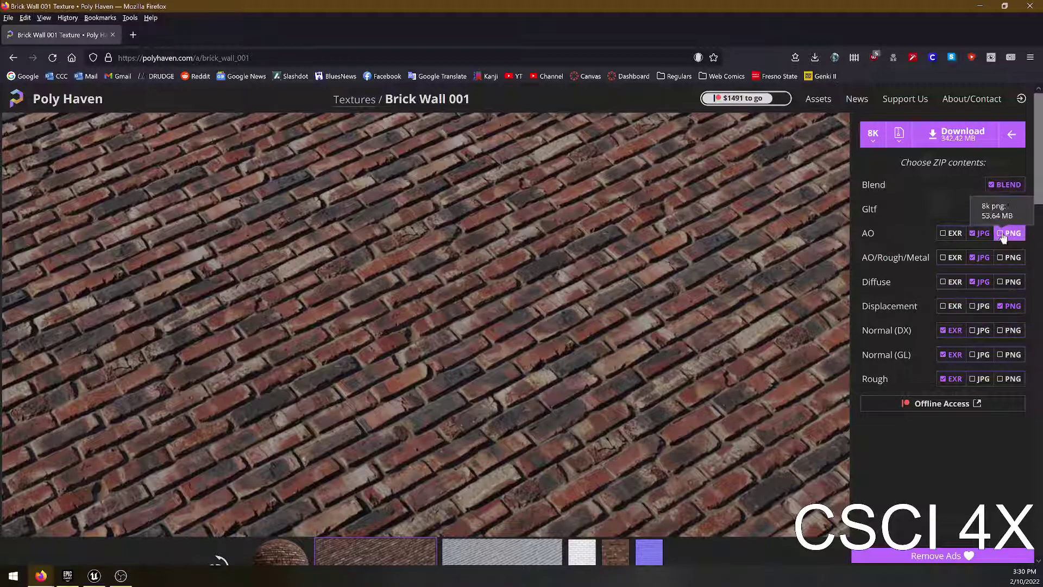
left_click(1009, 257)
left_click(1009, 282)
left_click(979, 257)
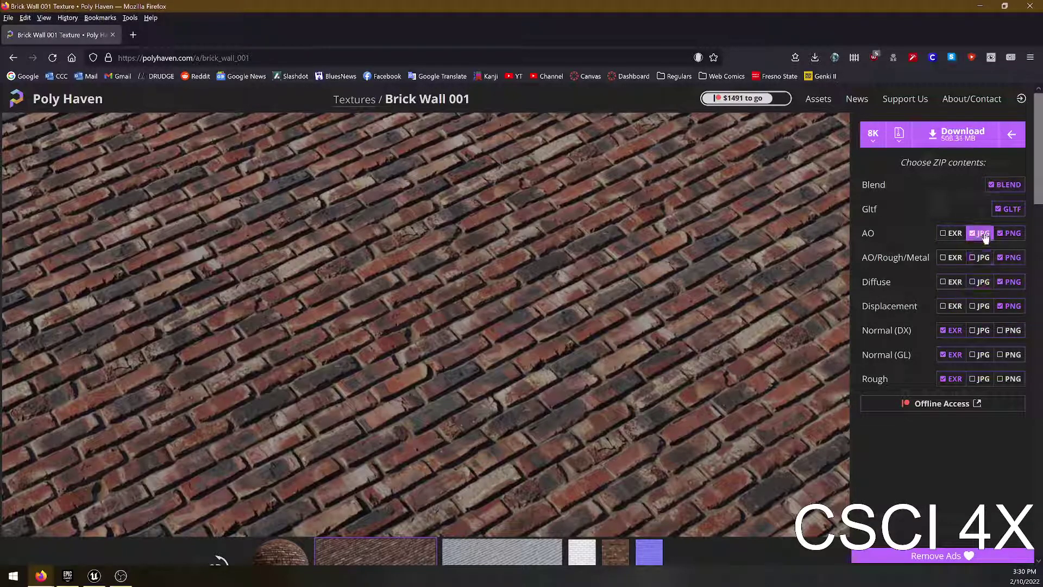
left_click(979, 233)
left_click(951, 330)
left_click(949, 355)
left_click(952, 378)
left_click(1010, 330)
left_click(1011, 355)
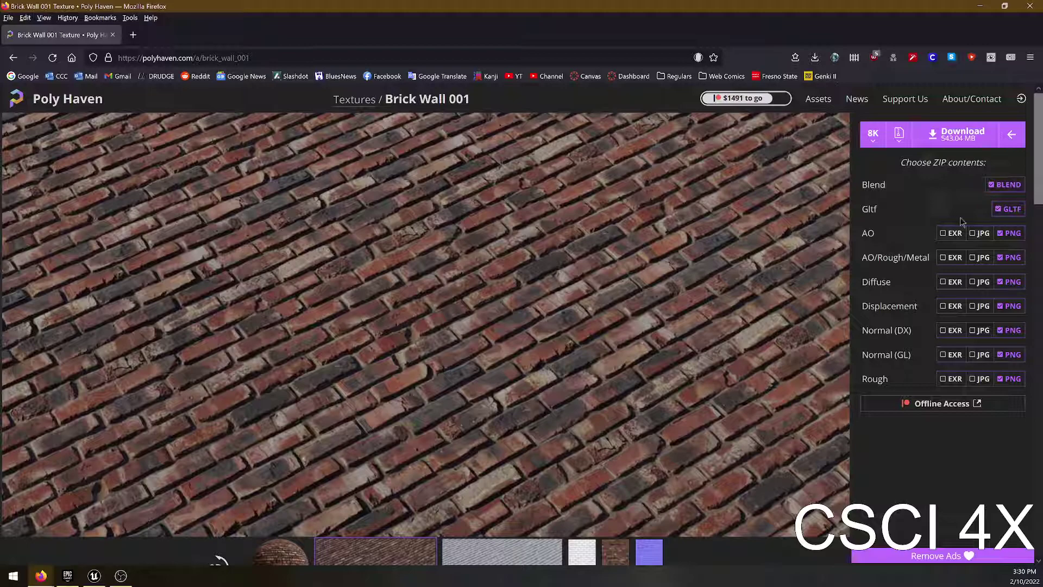
Step: Exclude the Blend and glTF files and save the ZIP to the Desktop
left_click(1007, 210)
left_click(1005, 185)
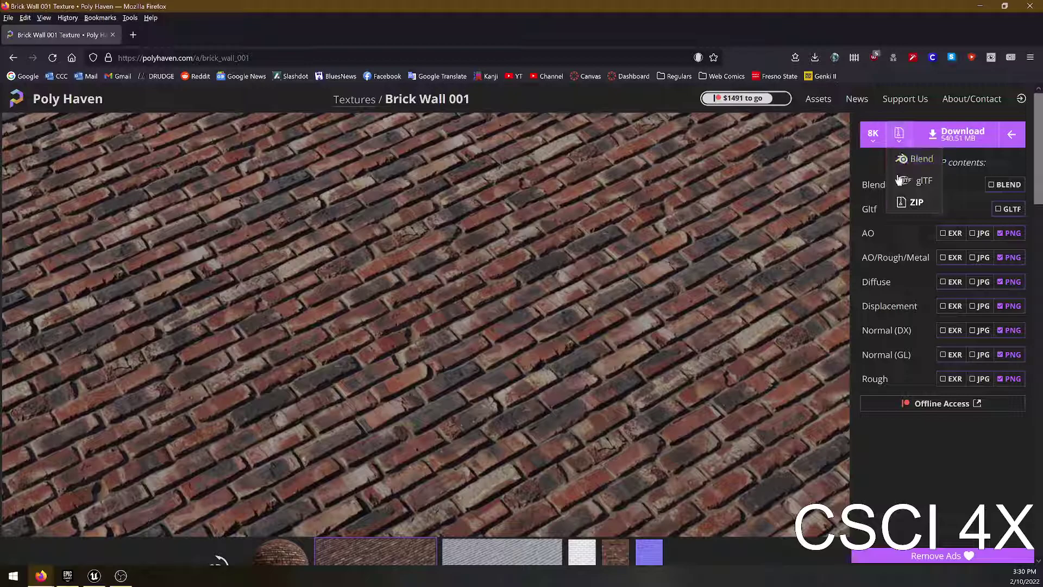
left_click(974, 147)
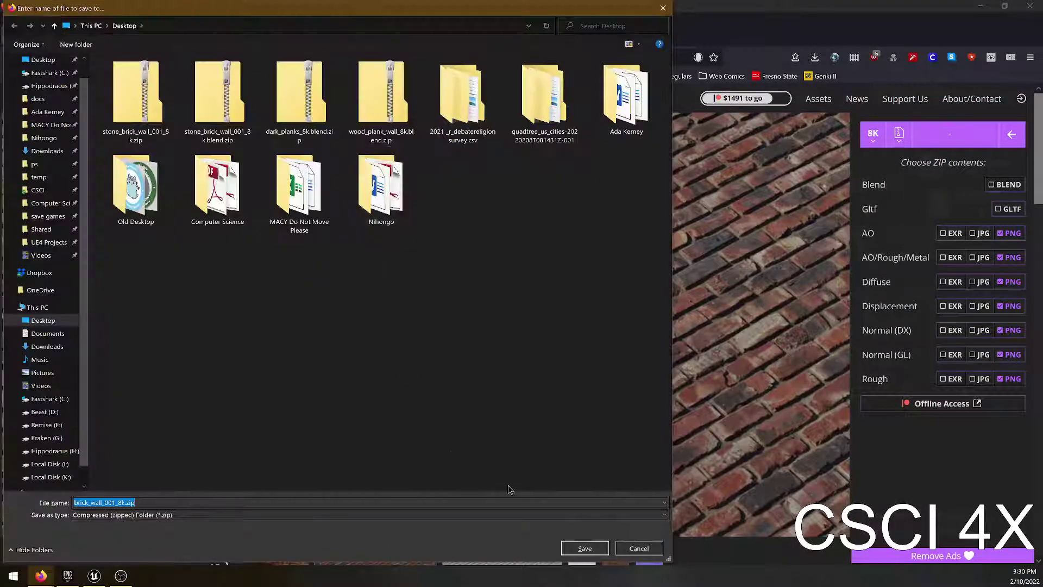
left_click(584, 549)
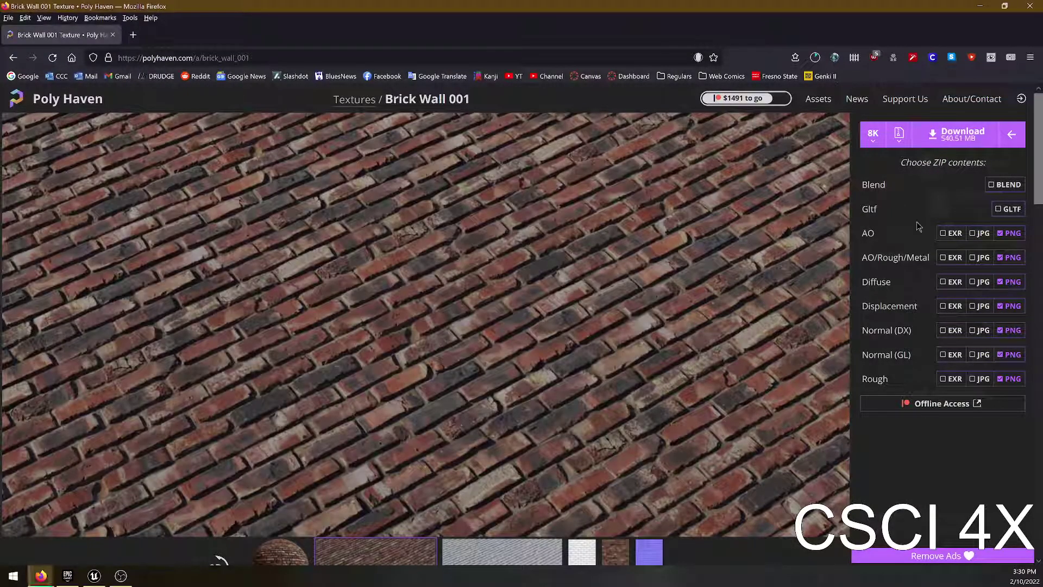
left_click(121, 576)
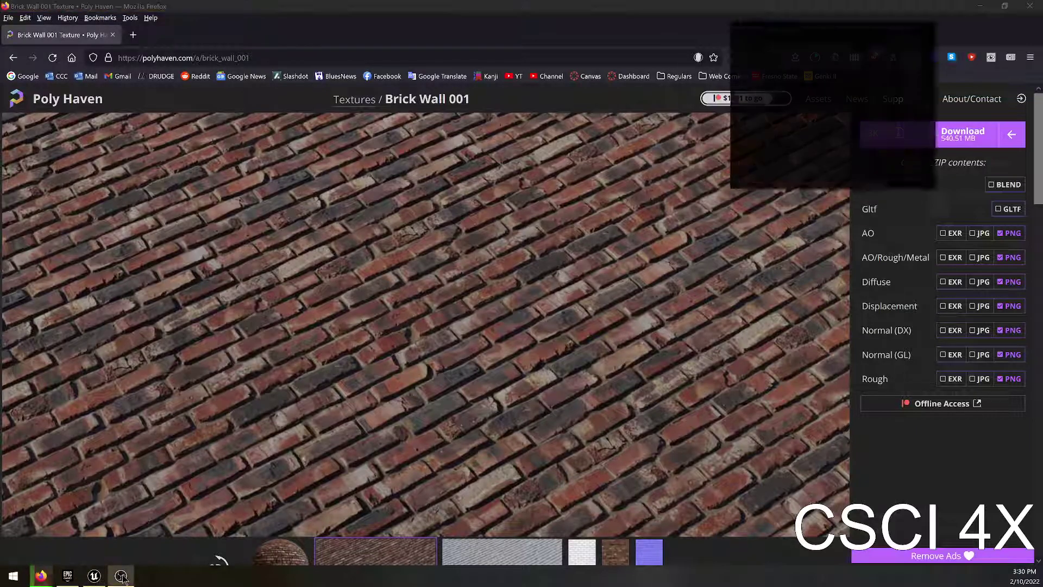
Step: In Unreal's Content Browser, add a new folder named BrickWall inside Bill
key("alt+Tab")
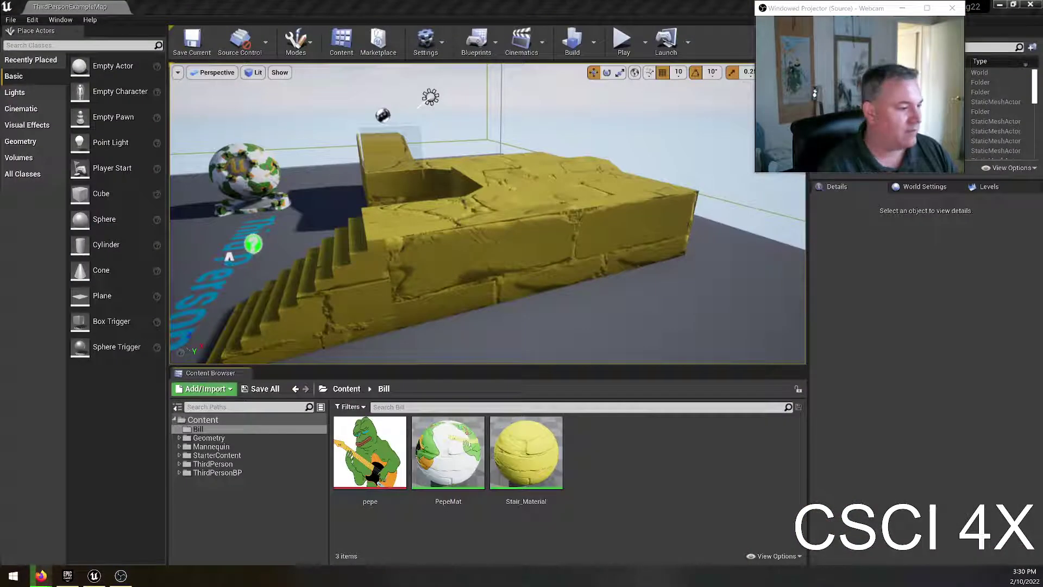
right_click(600, 452)
left_click(667, 125)
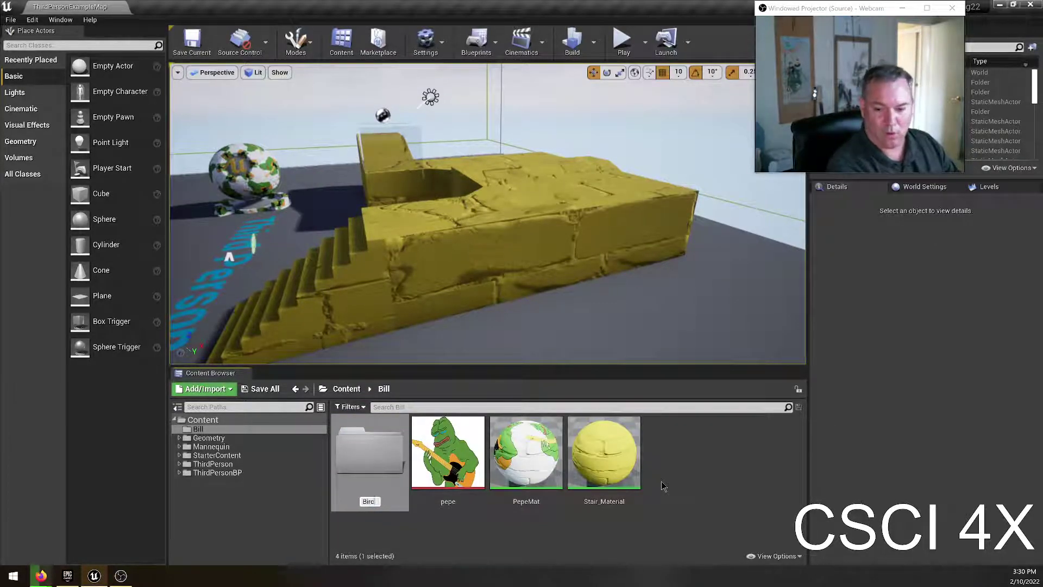
type("BrickWall")
key("Return")
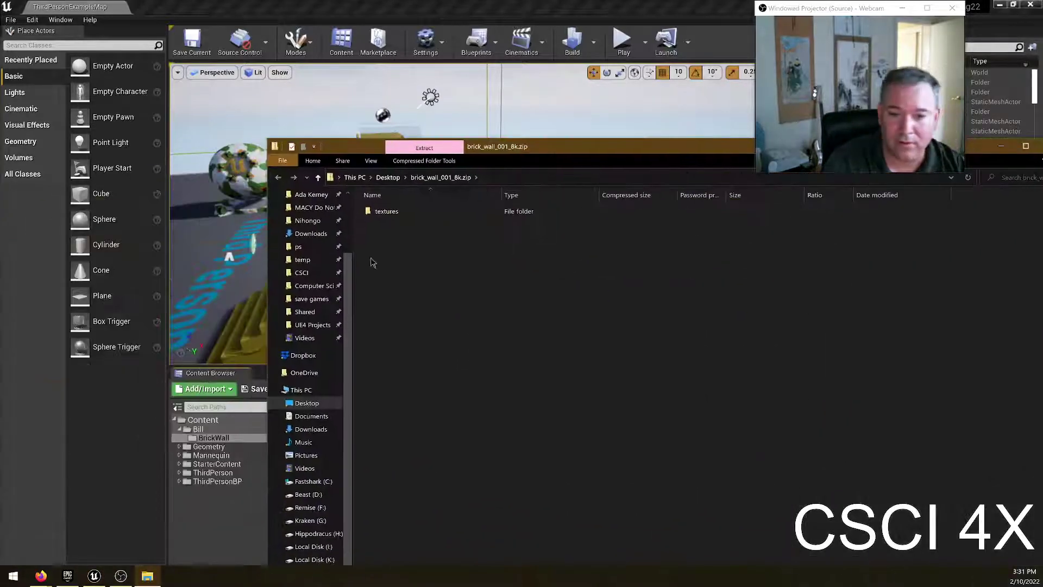
Step: Extract brick_wall_001_8k.zip on the Desktop into its own folder with 7-Zip and open it
left_click(388, 179)
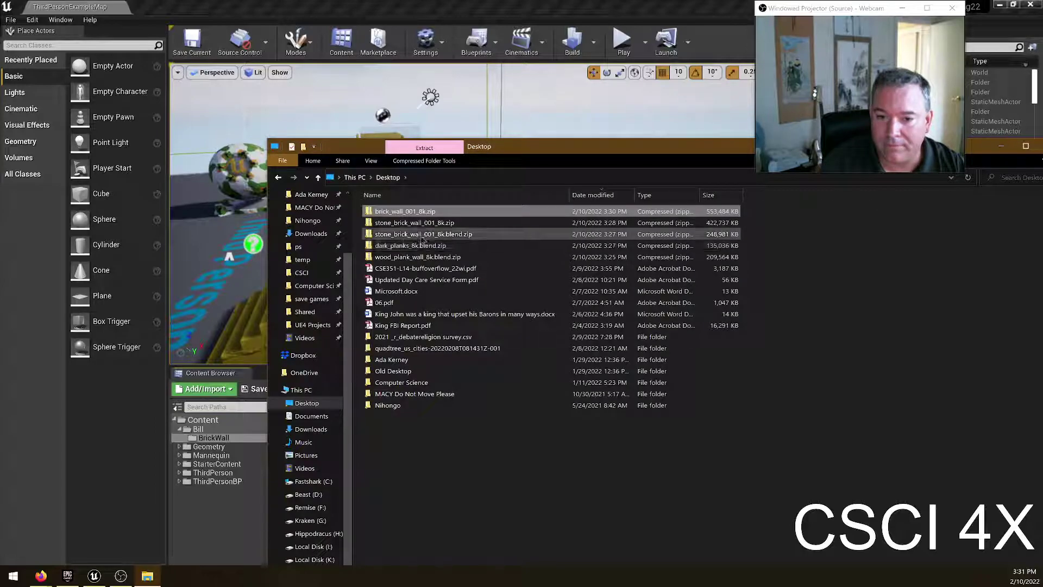
right_click(451, 208)
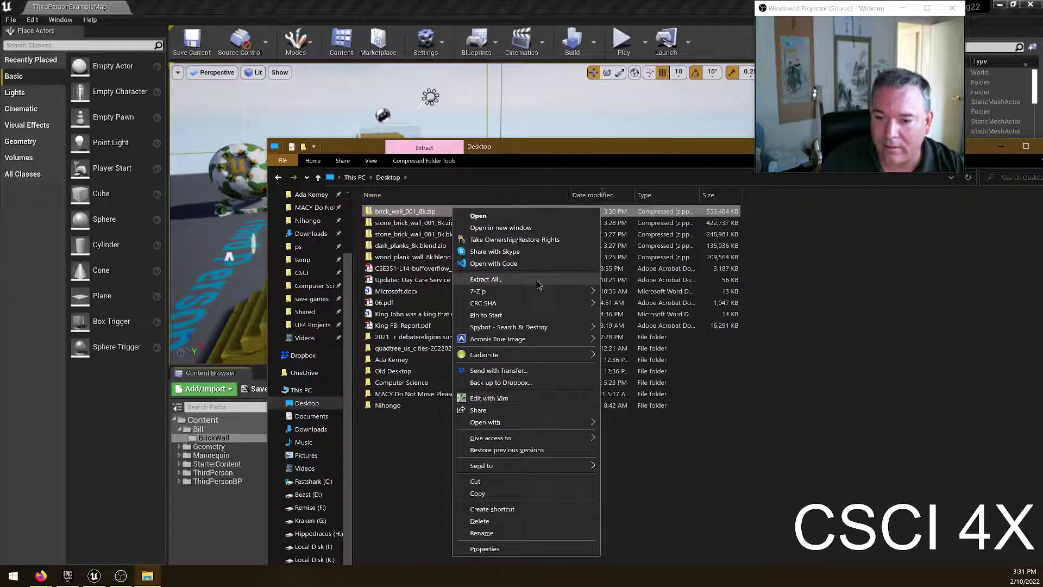
mouse_move(537, 294)
left_click(651, 339)
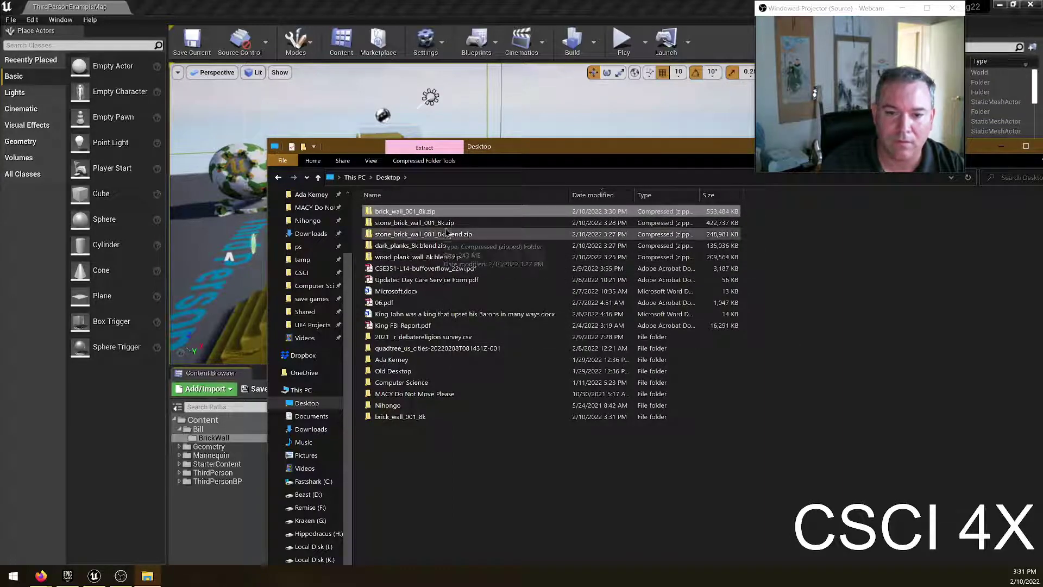
double_click(488, 415)
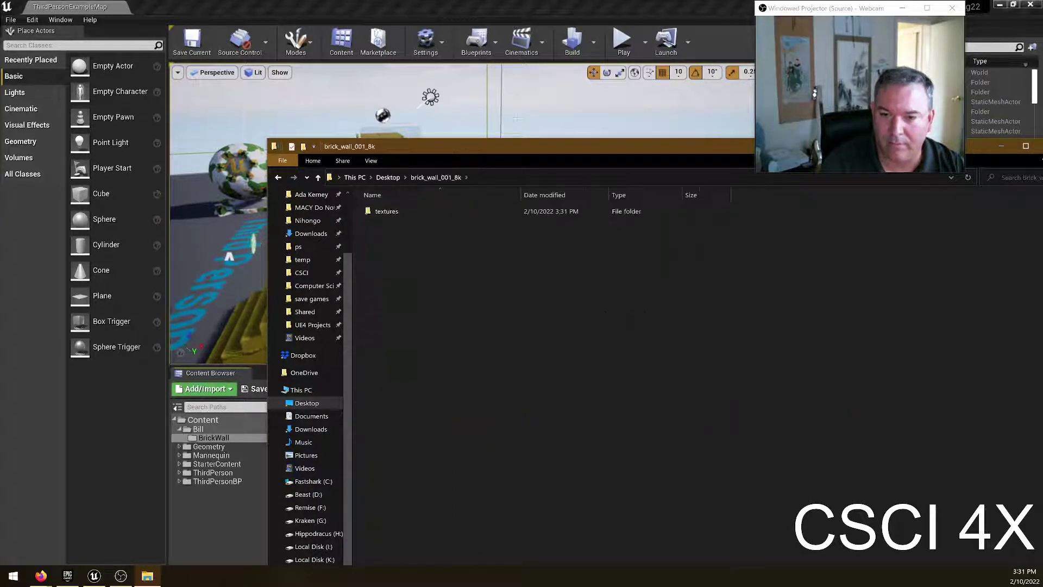
Step: Open the textures folder and move and narrow the Explorer window beside Unreal
left_click_drag(529, 154, 688, 279)
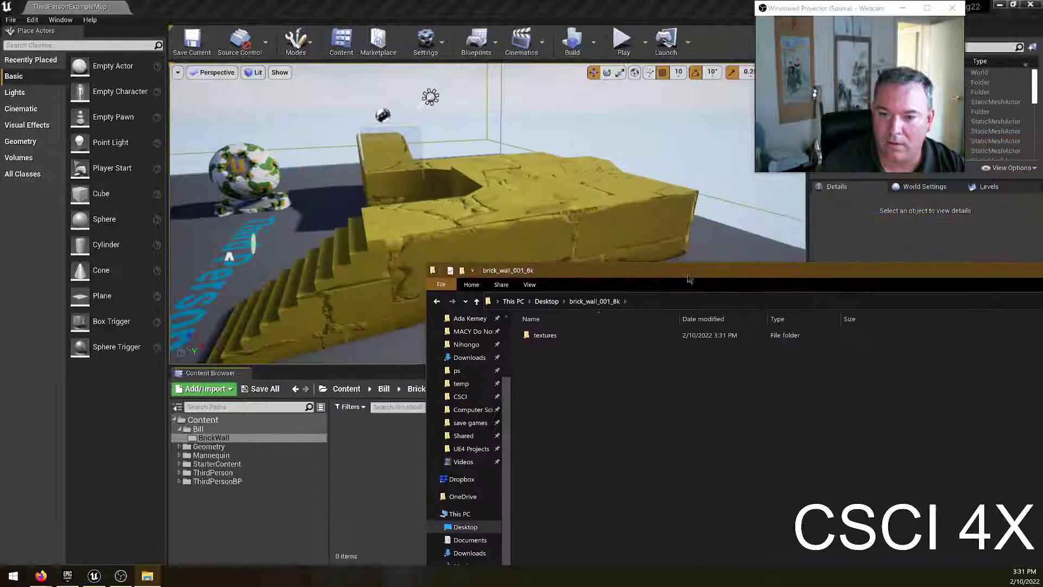
double_click(545, 336)
left_click_drag(558, 261, 415, 222)
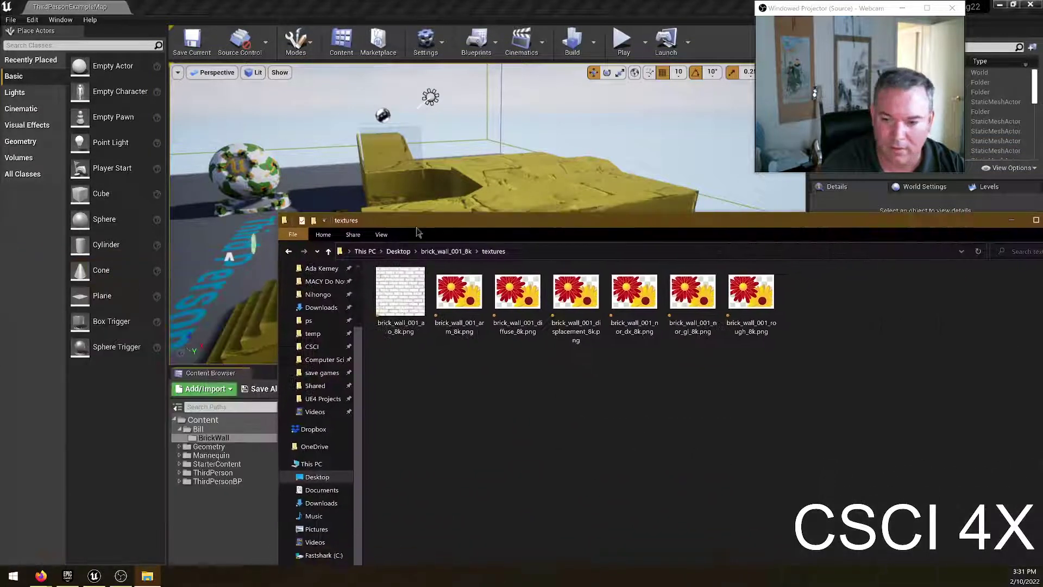
left_click_drag(777, 220, 494, 203)
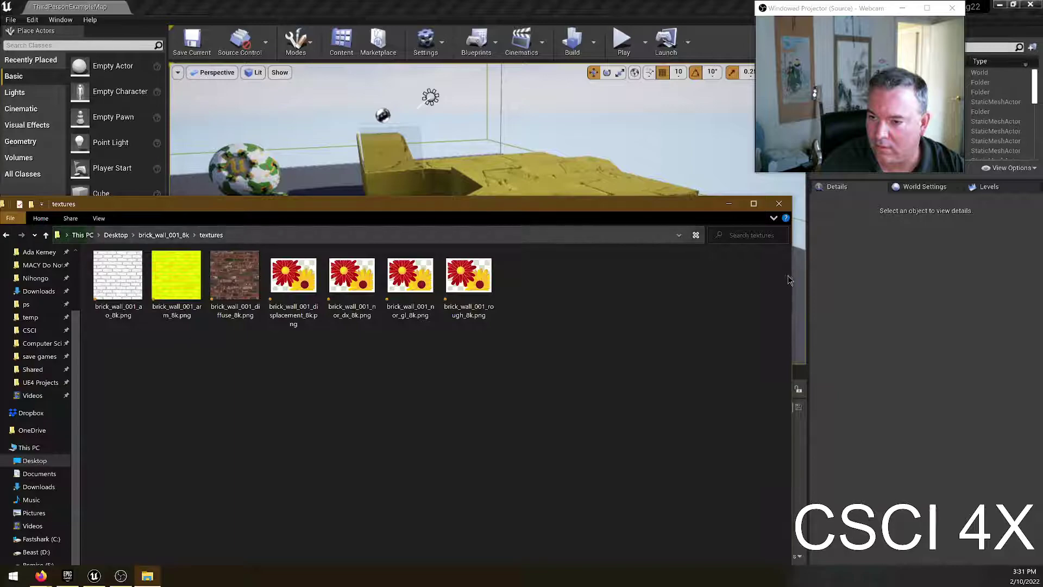
left_click_drag(794, 275, 553, 275)
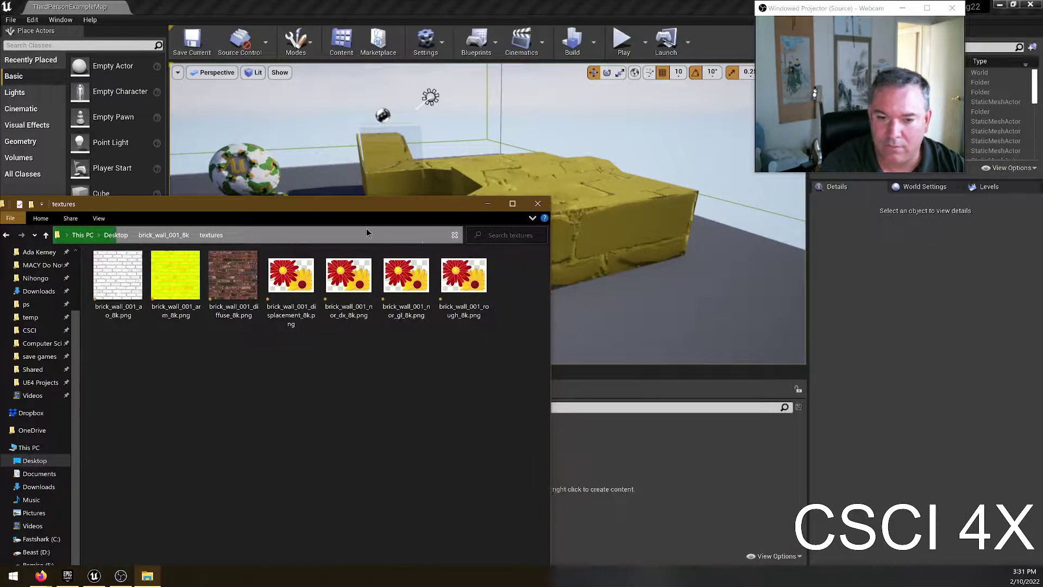
left_click_drag(352, 213, 804, 176)
Step: Drag all seven brick PNG maps into Content/Bill/BrickWall to import them, then return to Firefox
left_click_drag(543, 350, 966, 220)
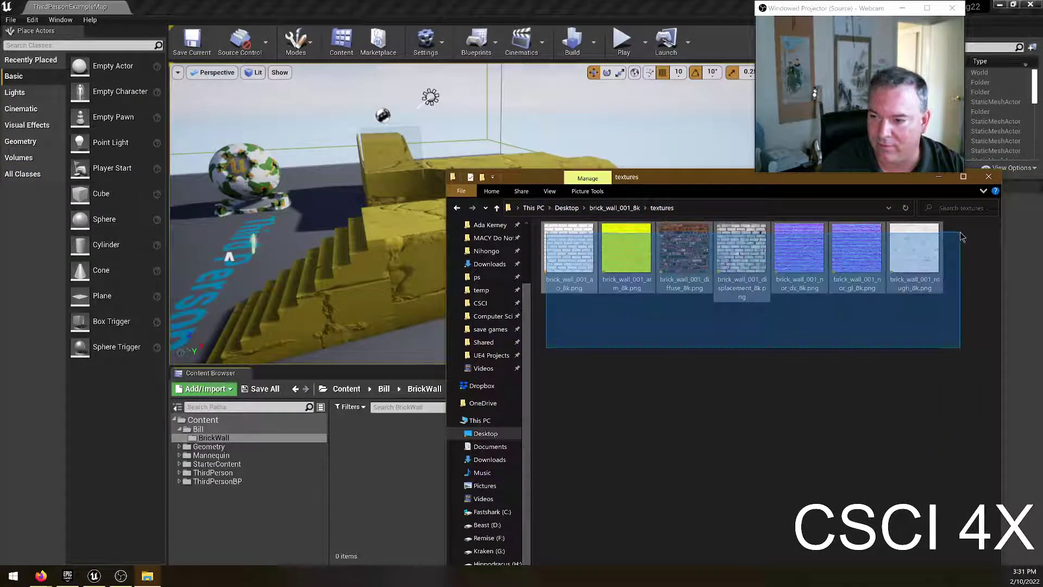
left_click_drag(741, 250, 385, 445)
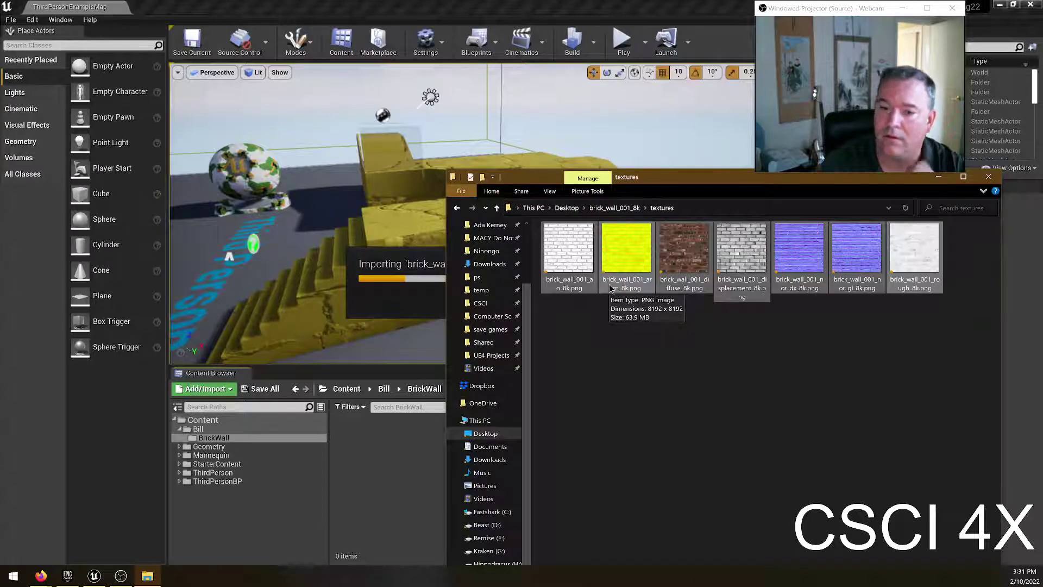
left_click(939, 176)
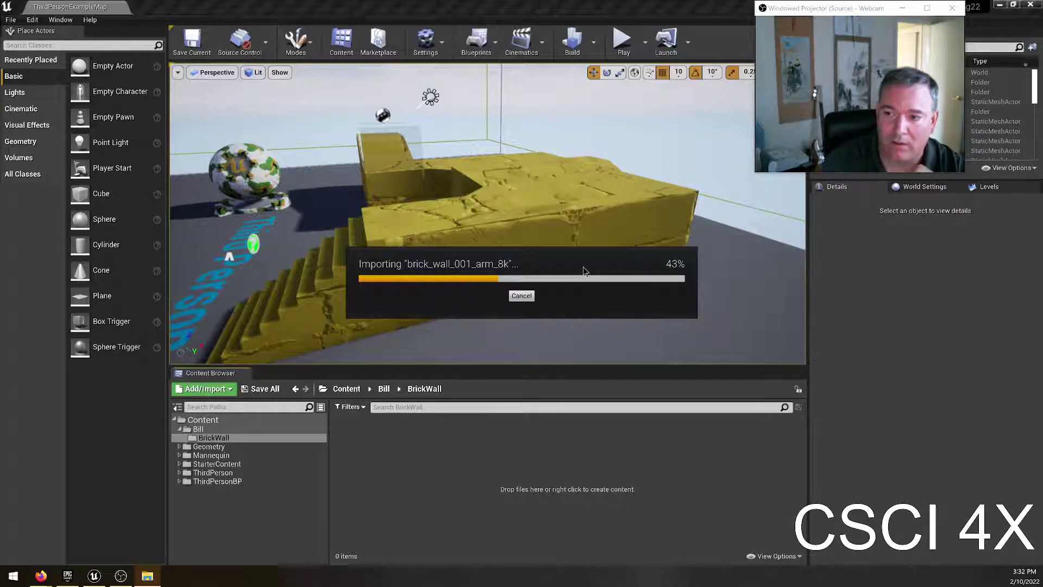
key("alt+Tab")
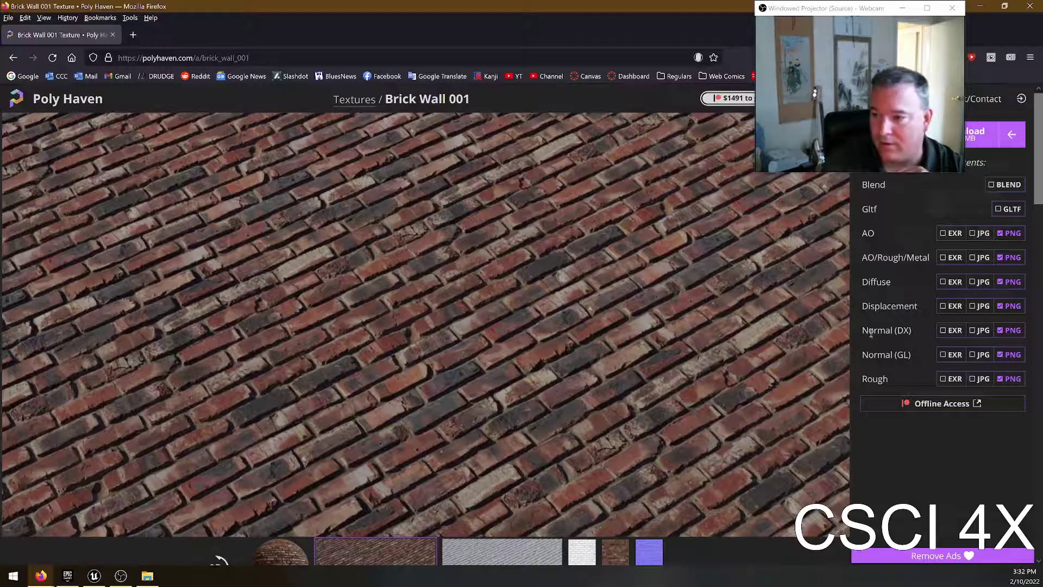
Step: Select the AO/Rough/Metal map name on the Poly Haven download list to check its channels
triple_click(865, 258)
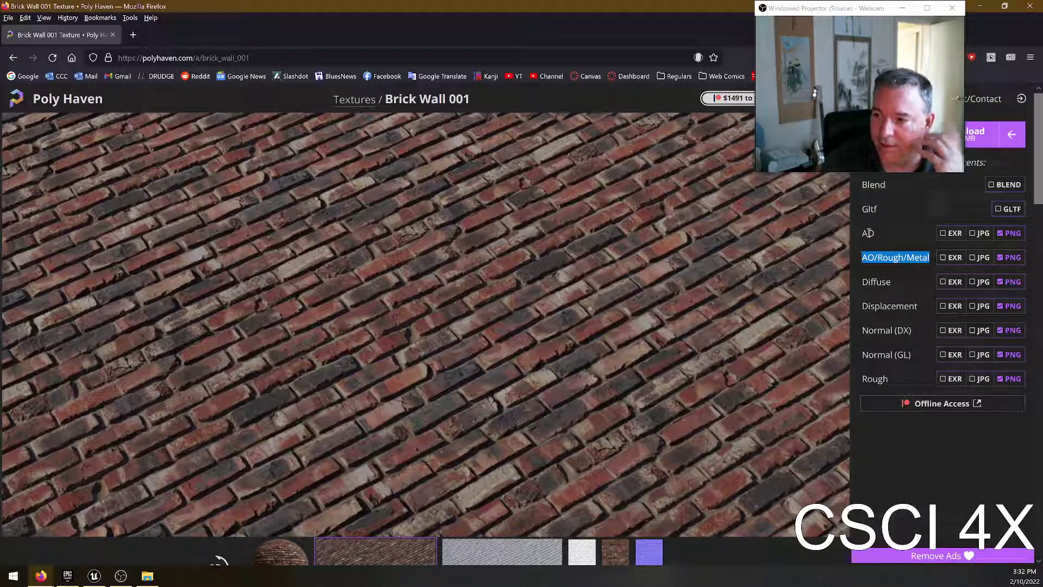
double_click(891, 258)
double_click(917, 257)
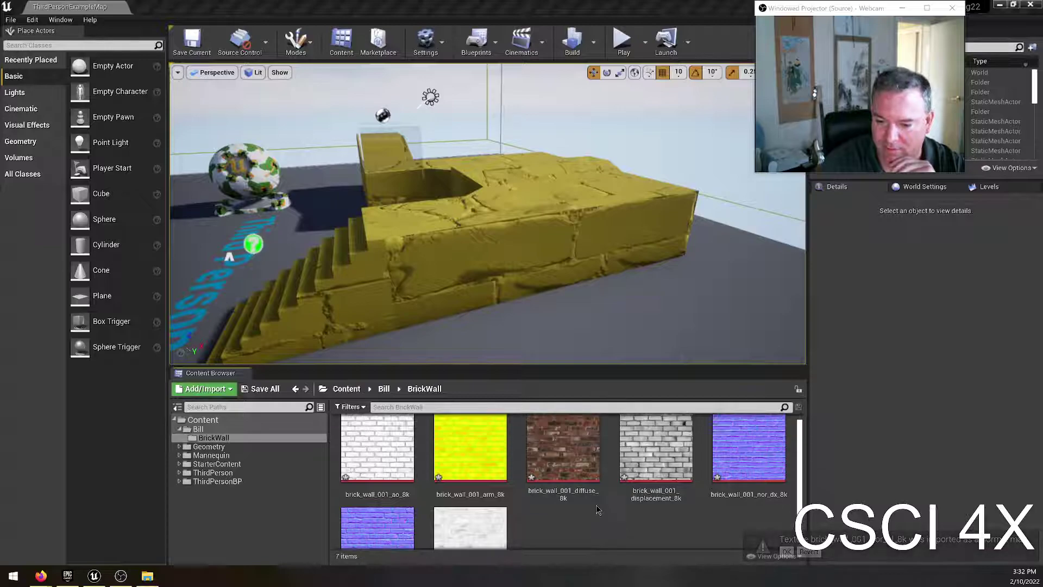
Step: Add a Material asset to BrickWall via the Content Browser's Create Basic Asset menu
scroll(595, 504, "down", 1)
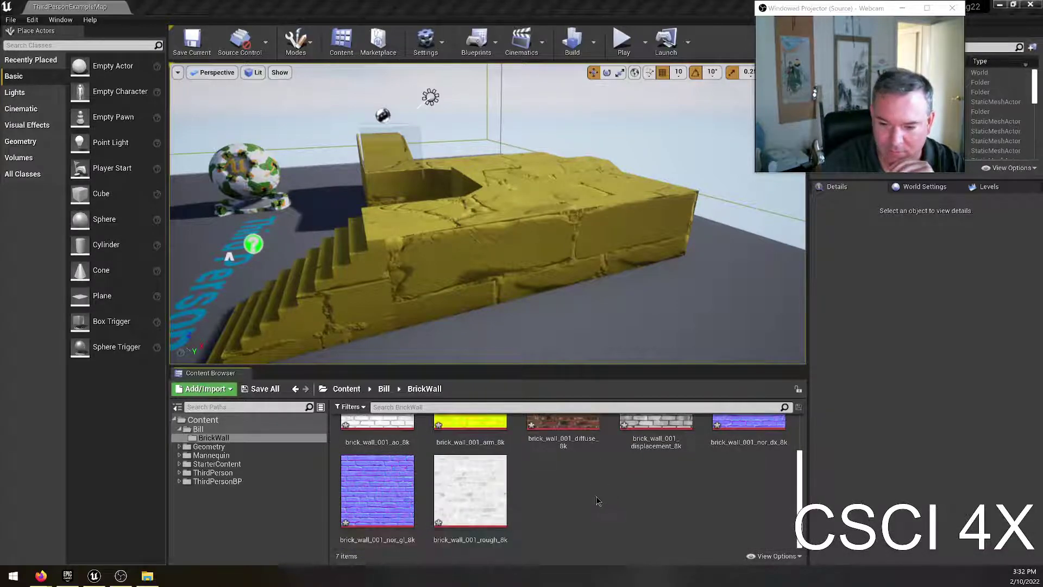
right_click(542, 480)
mouse_move(573, 473)
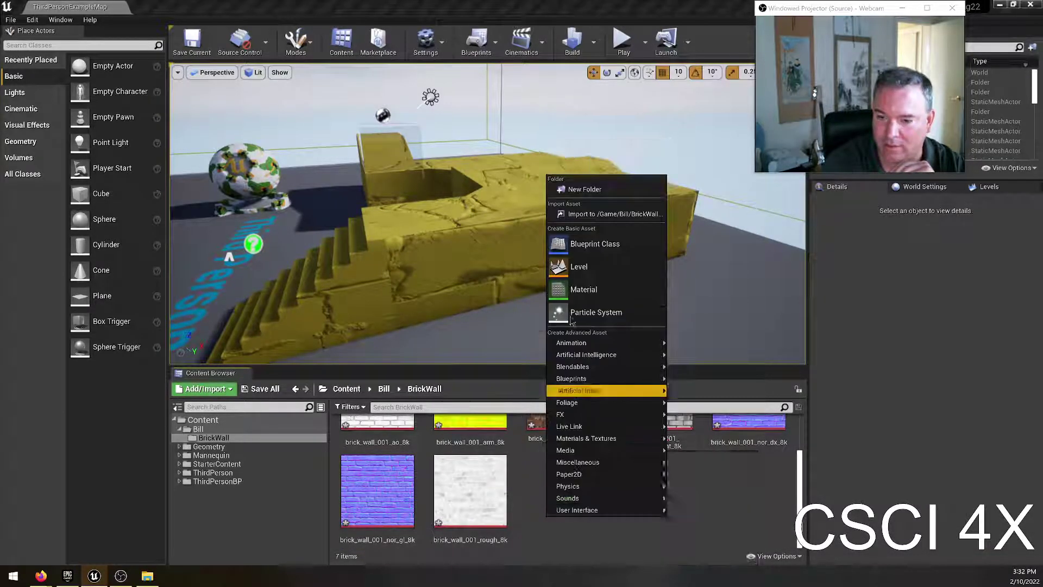
left_click(574, 292)
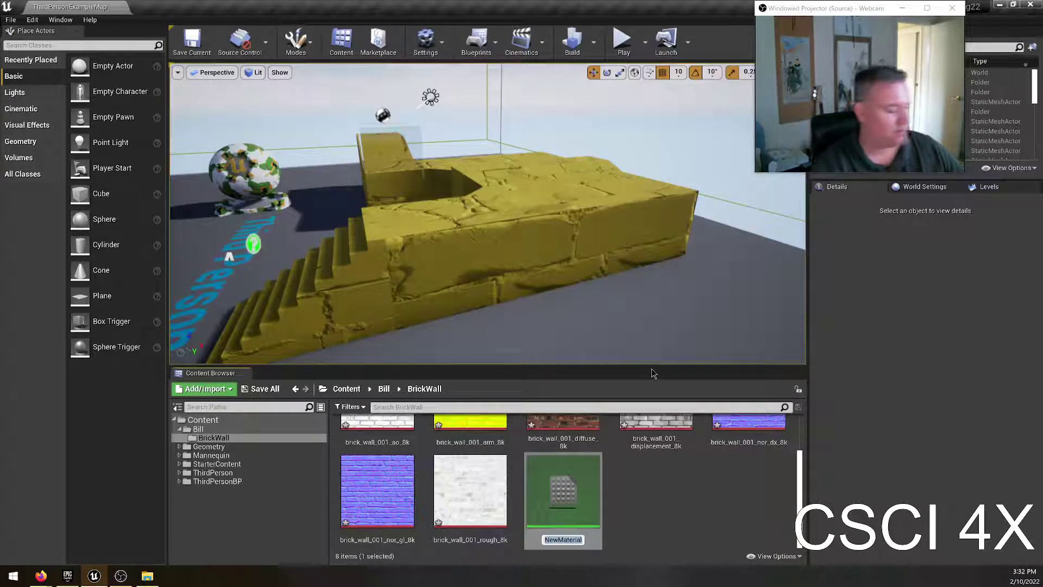
Step: Name the new material BrickMat and open it in the material editor
type("BrickMat")
key("Return")
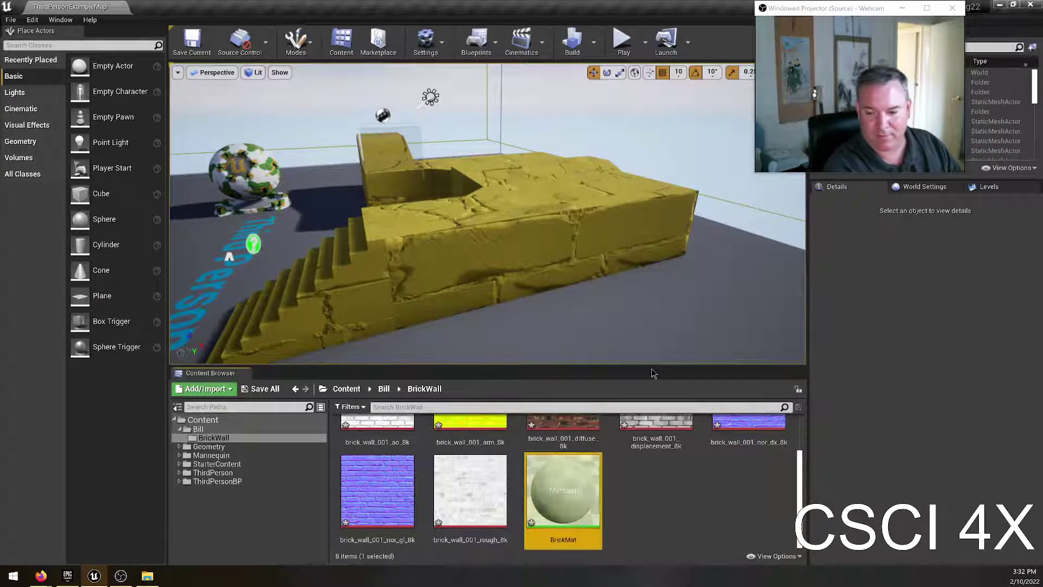
key("Return")
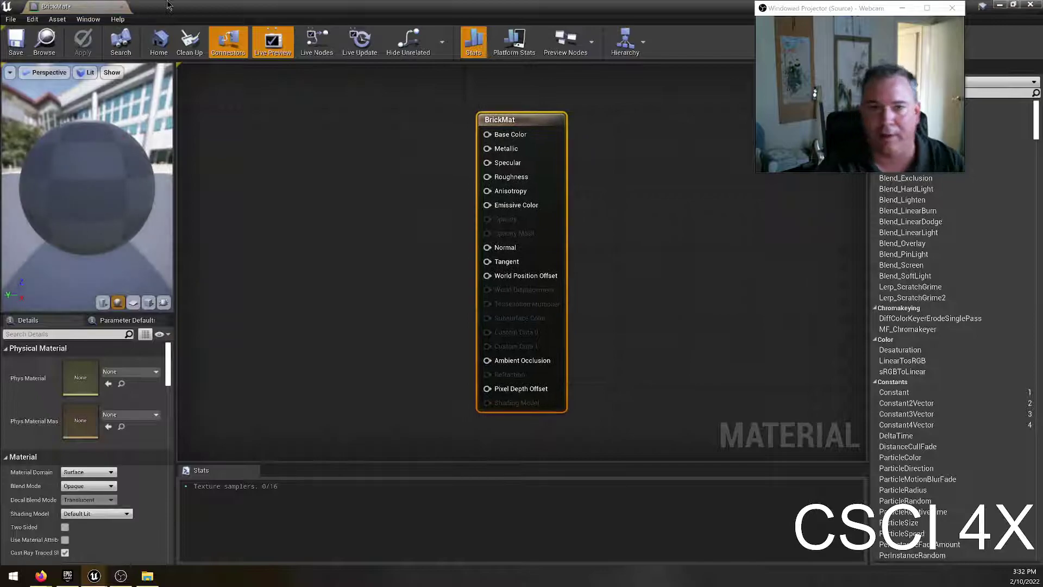
Step: Snap the material editor to the right half of the screen and the level editor to the left
left_click_drag(166, 4, 239, 120)
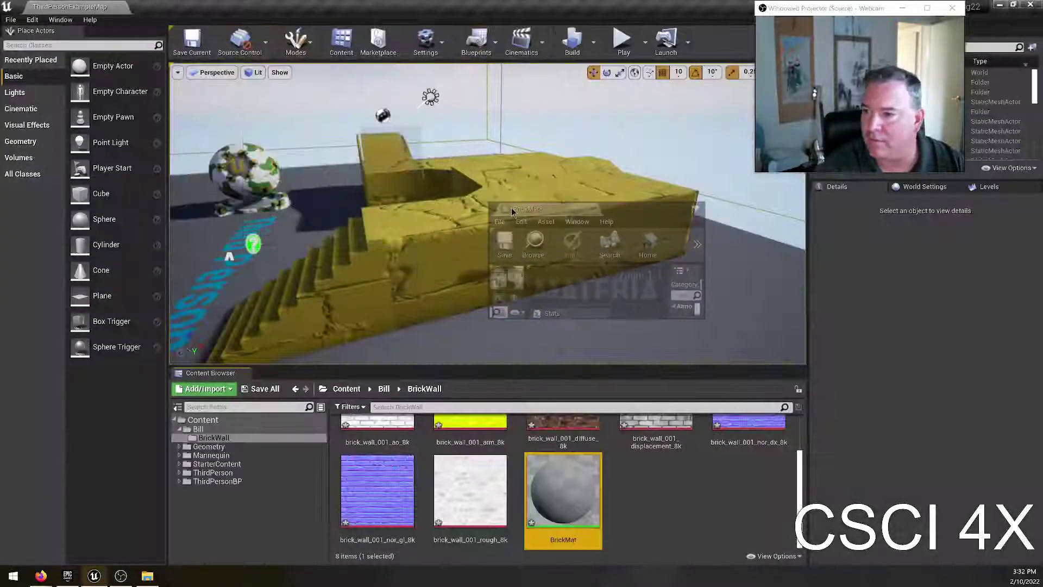
left_click_drag(512, 211, 1001, 350)
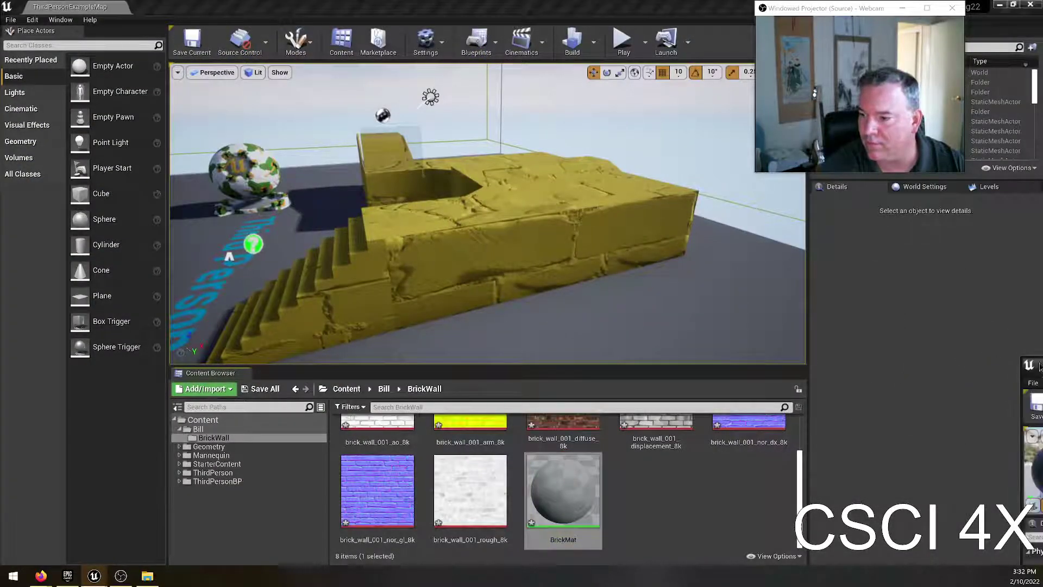
key("super+Left")
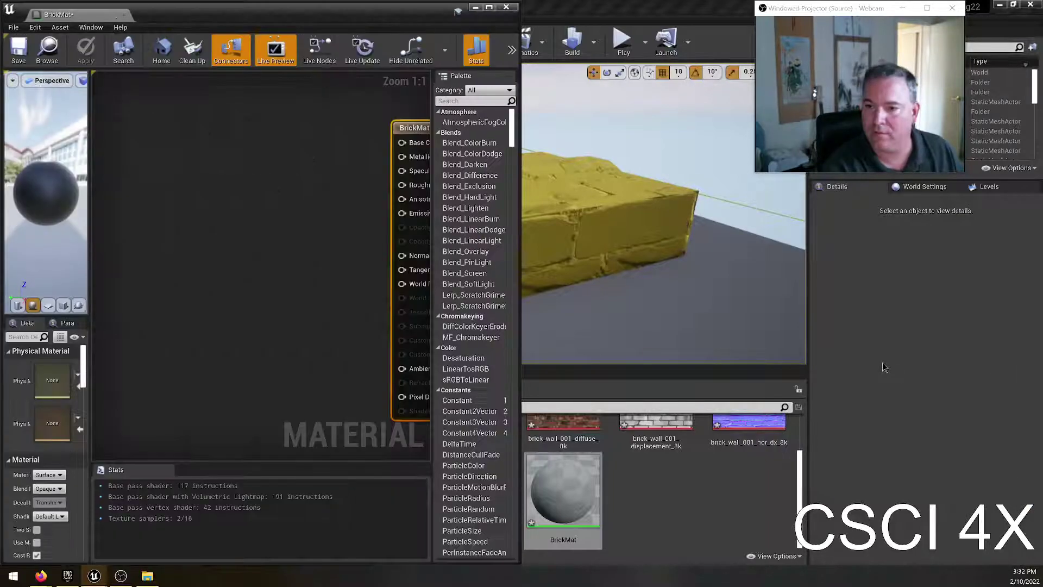
key("super+Right")
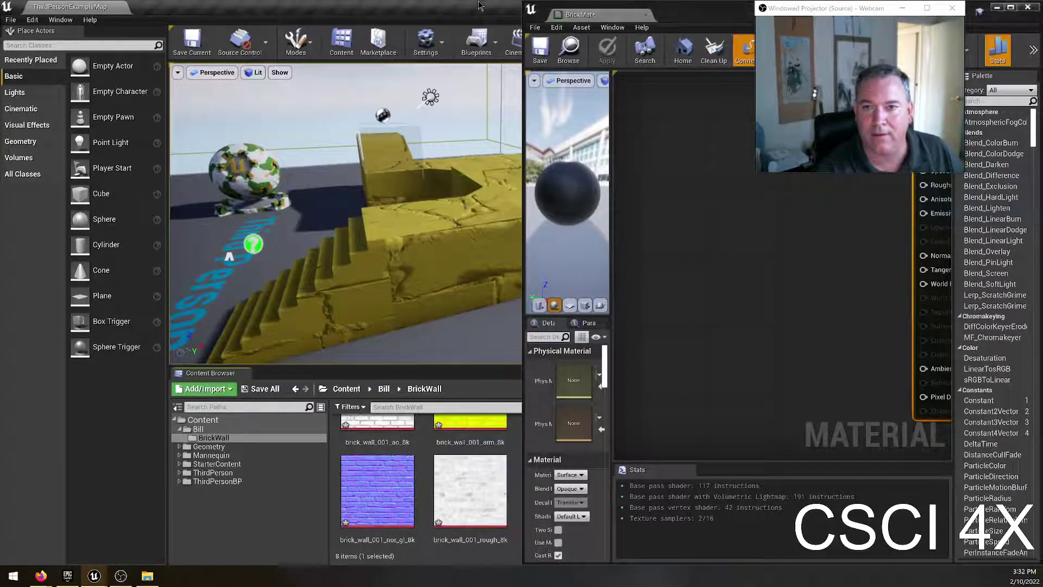
key("super+Left")
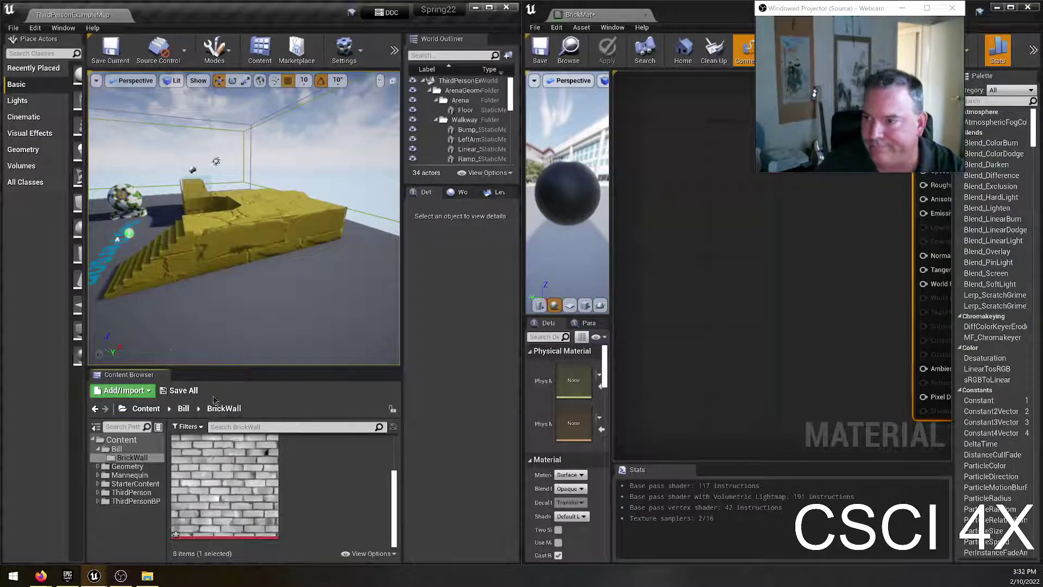
scroll(358, 491, "down", 5)
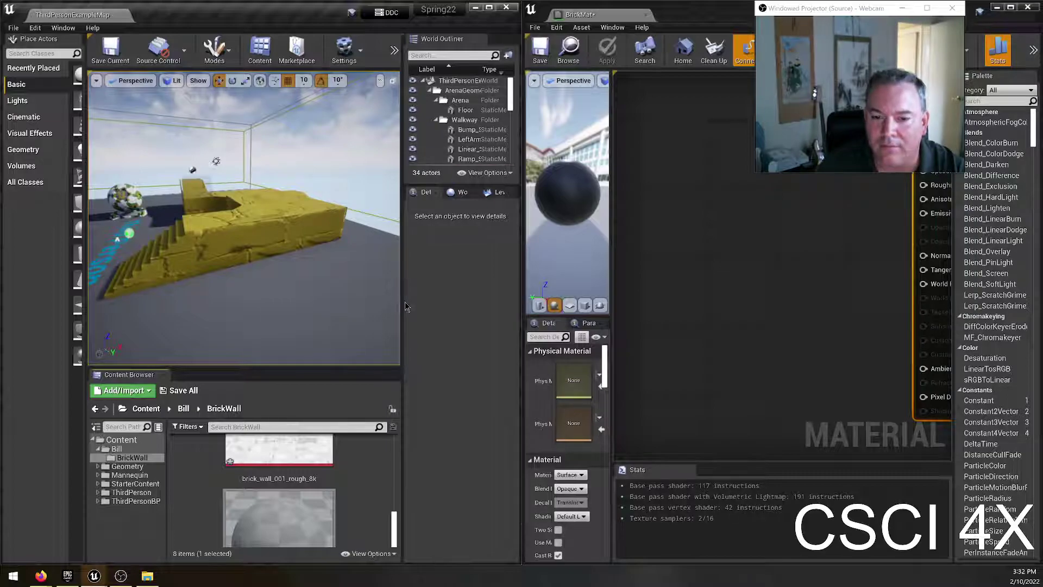
Step: Widen the level editor's asset area and pan the graph to the BrickMat output node
left_click_drag(406, 302, 508, 301)
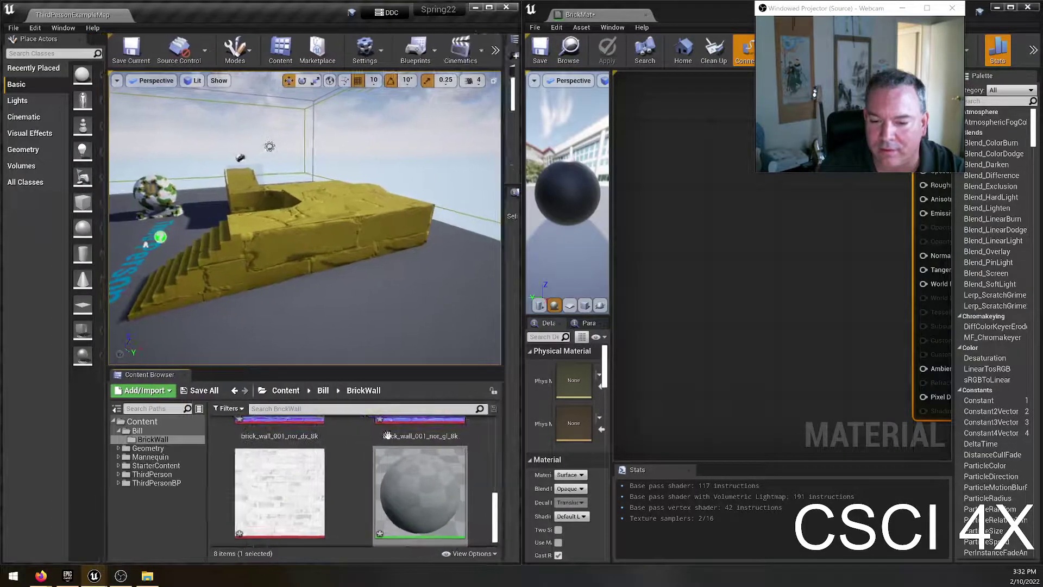
scroll(387, 434, "up", 6)
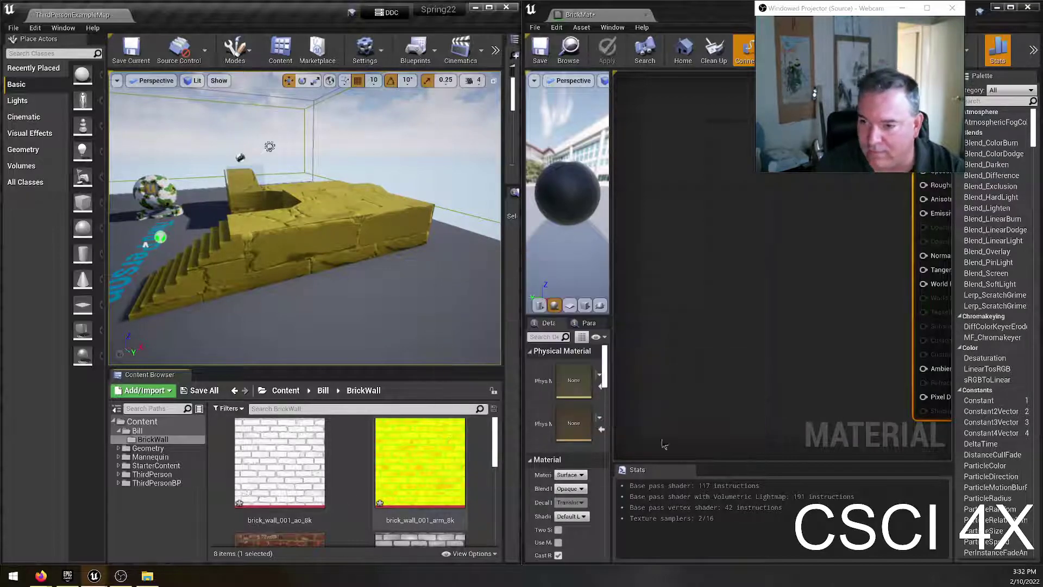
right_click_drag(867, 301, 706, 384)
right_click(726, 298)
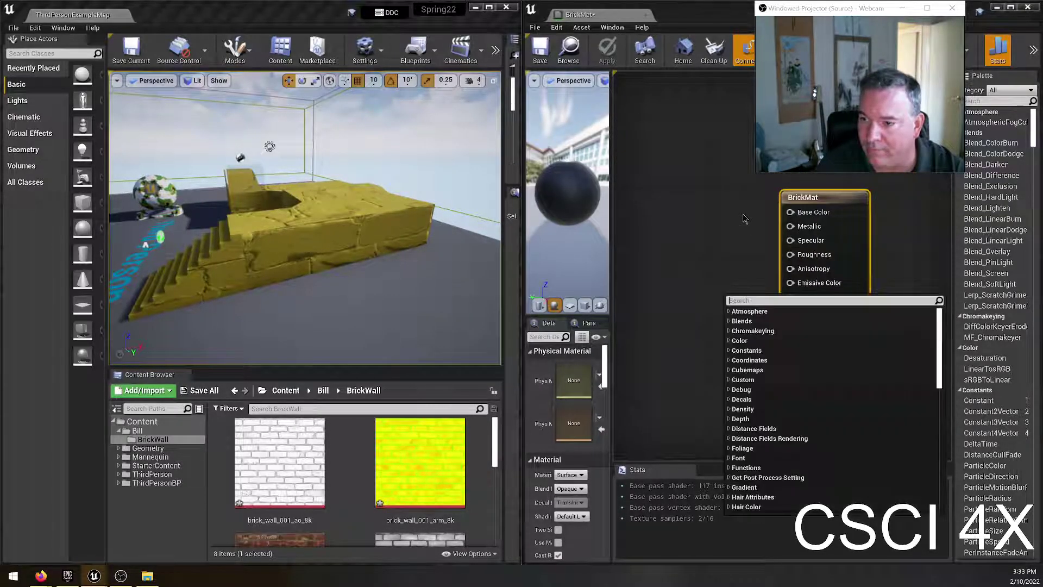
left_click(663, 312)
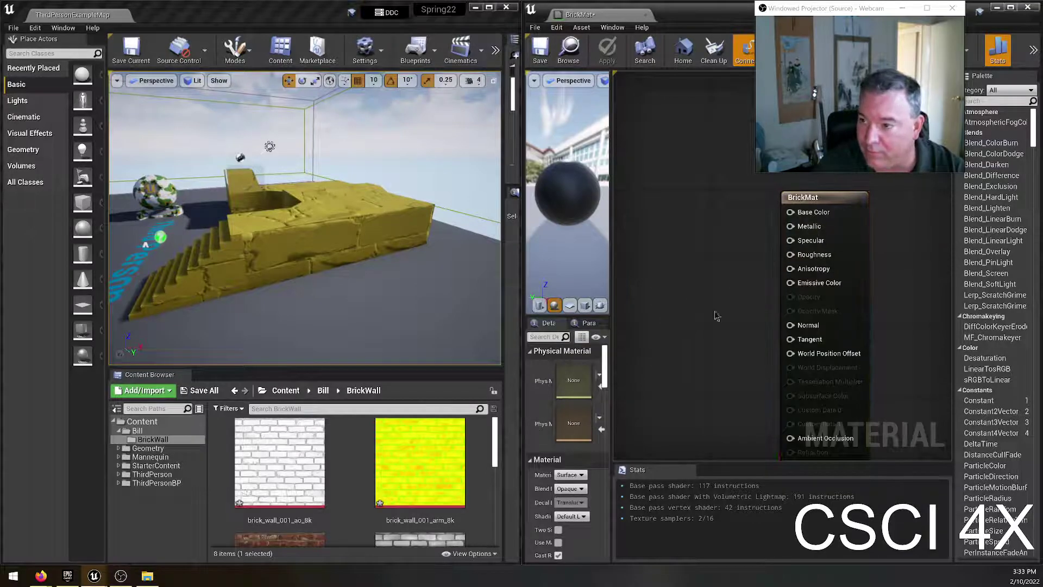
scroll(272, 478, "down", 3)
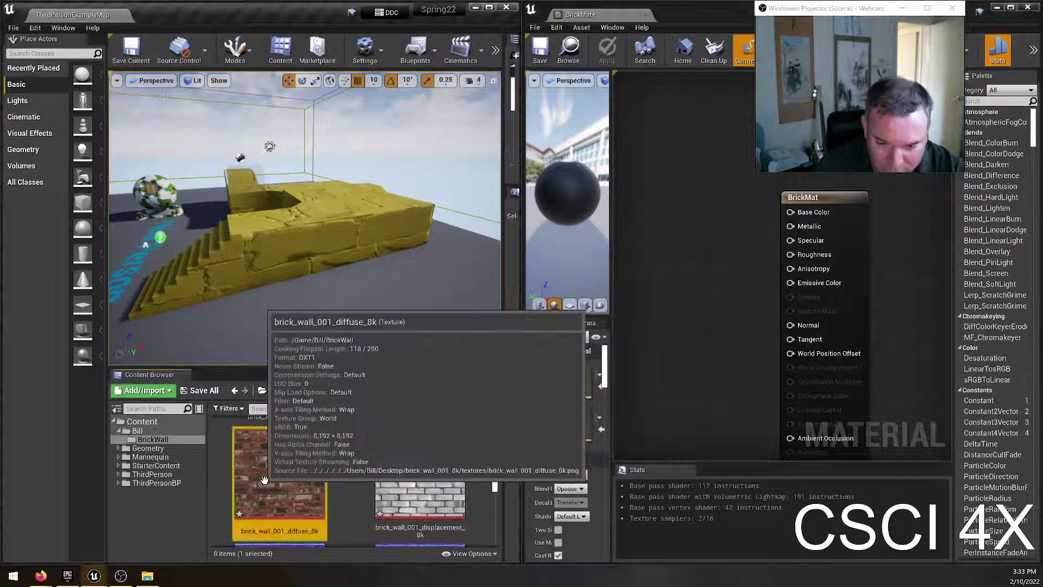
Step: Add a brick_wall_001_diffuse_8k Texture Sample and wire its RGB into Base Color
left_click_drag(264, 480, 669, 197)
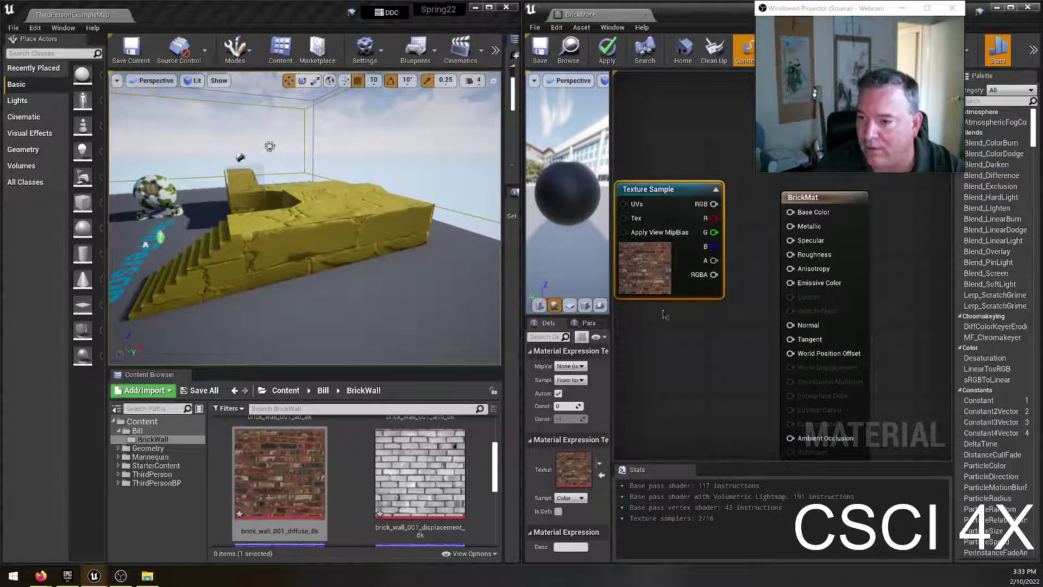
left_click(668, 384)
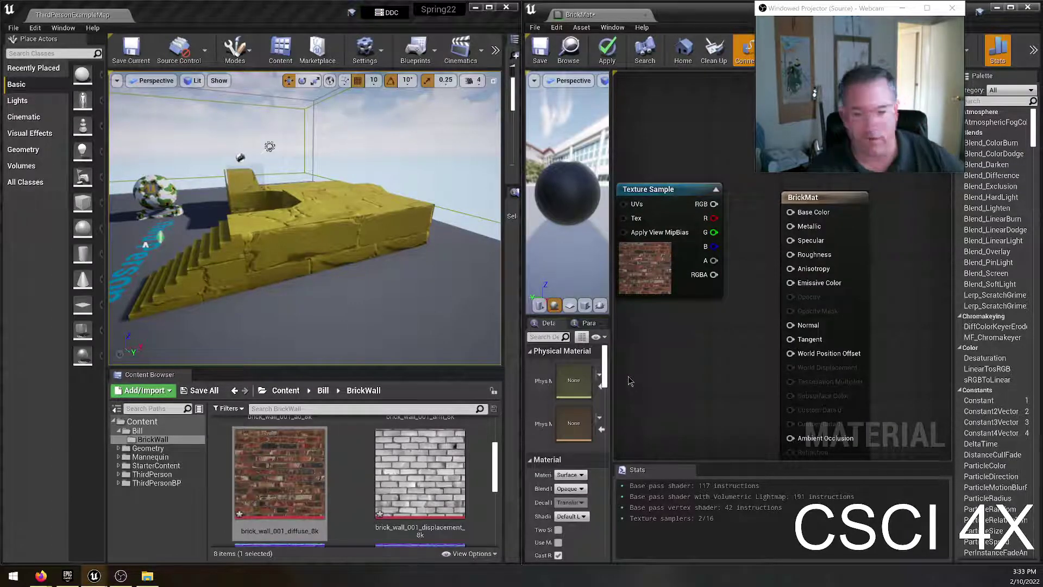
key("t")
left_click(697, 349)
left_click_drag(743, 352, 689, 328)
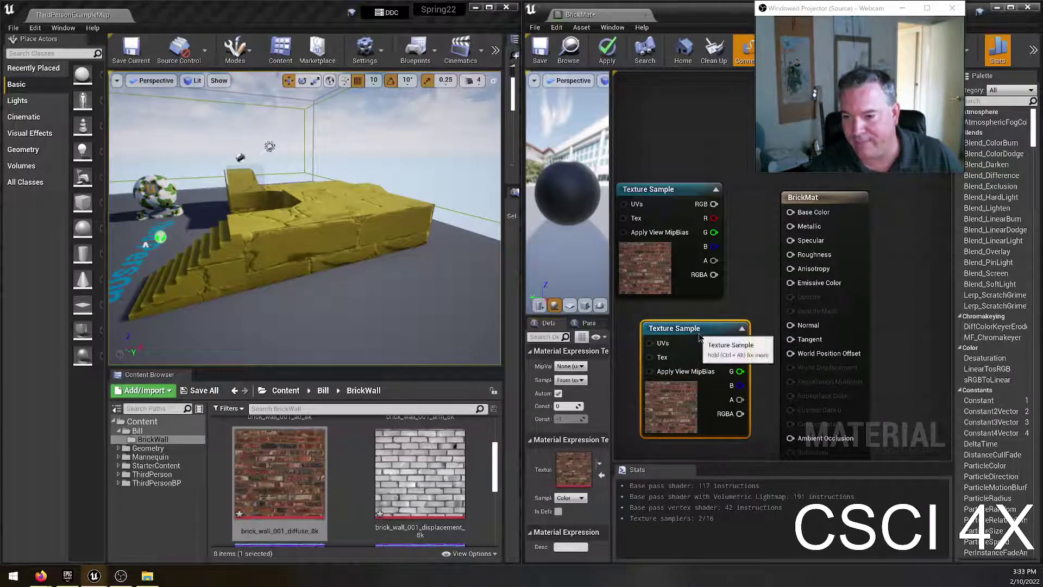
key("Delete")
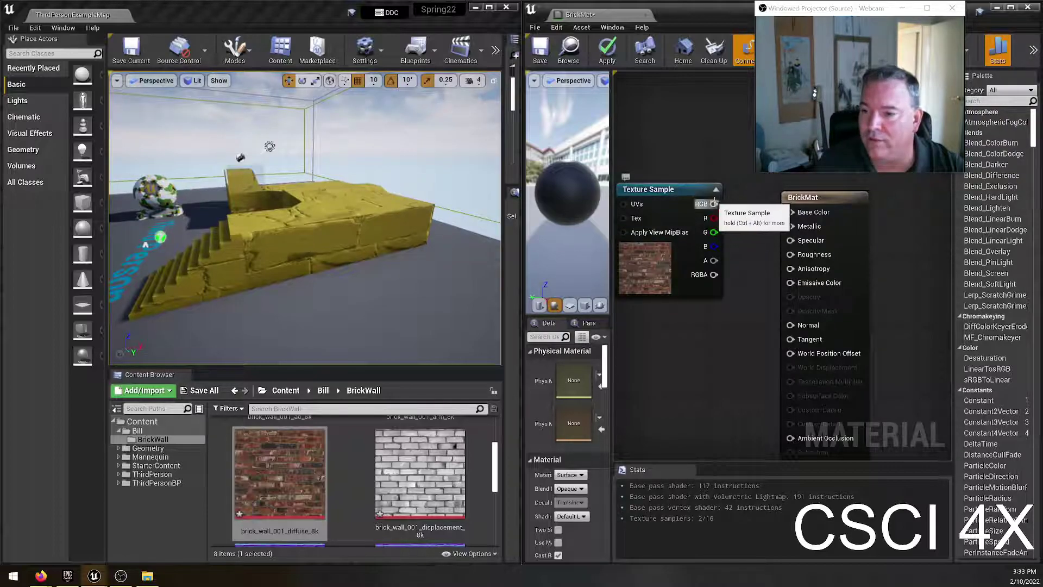
left_click_drag(713, 204, 792, 213)
left_click_drag(652, 189, 668, 198)
left_click(678, 357)
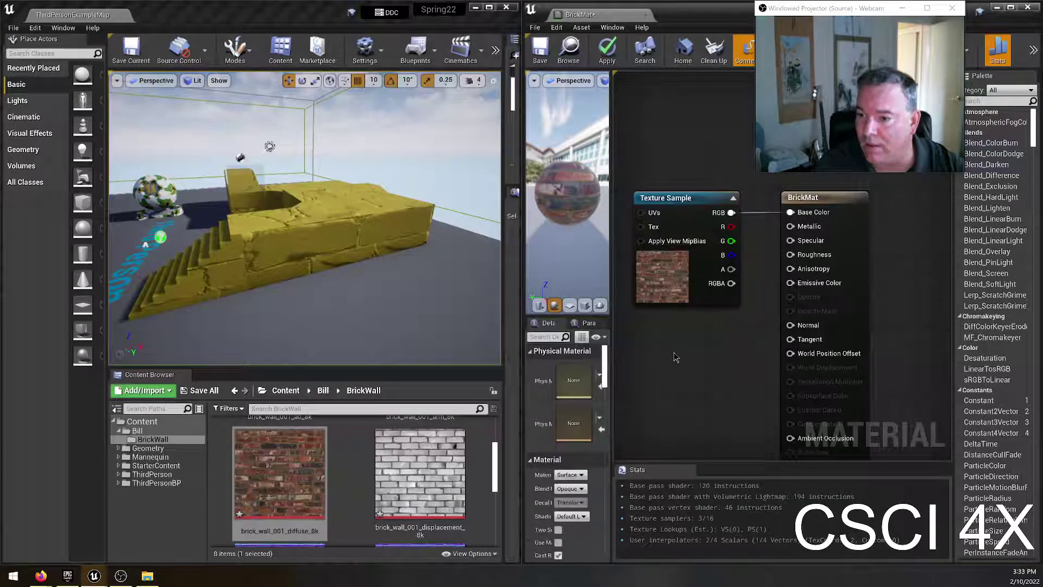
Step: Add the brick_wall_001_nor_gl_8k normal map as a Texture Sample and wire it into Normal
scroll(422, 476, "down", 2)
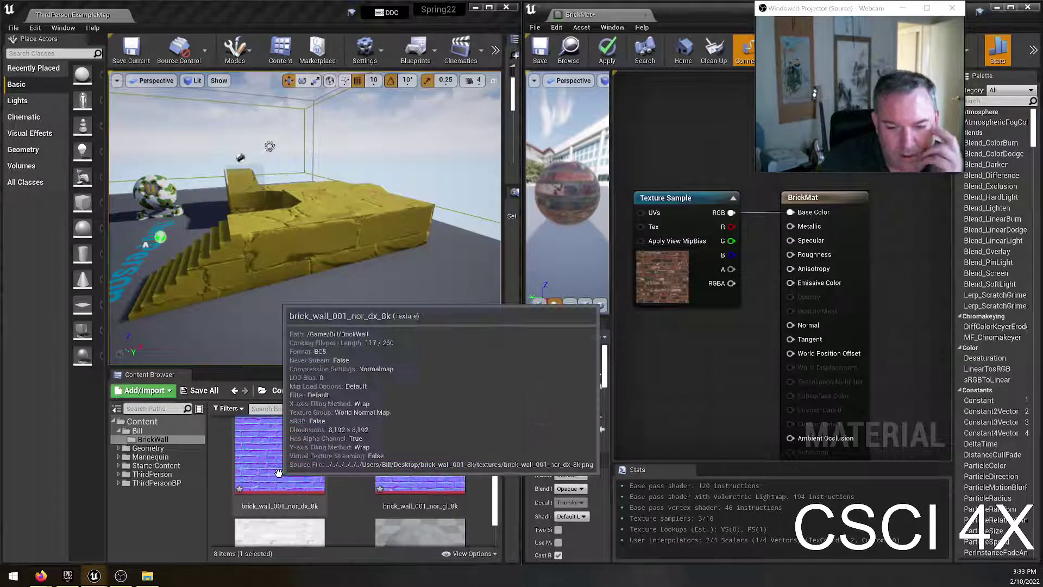
mouse_move(442, 470)
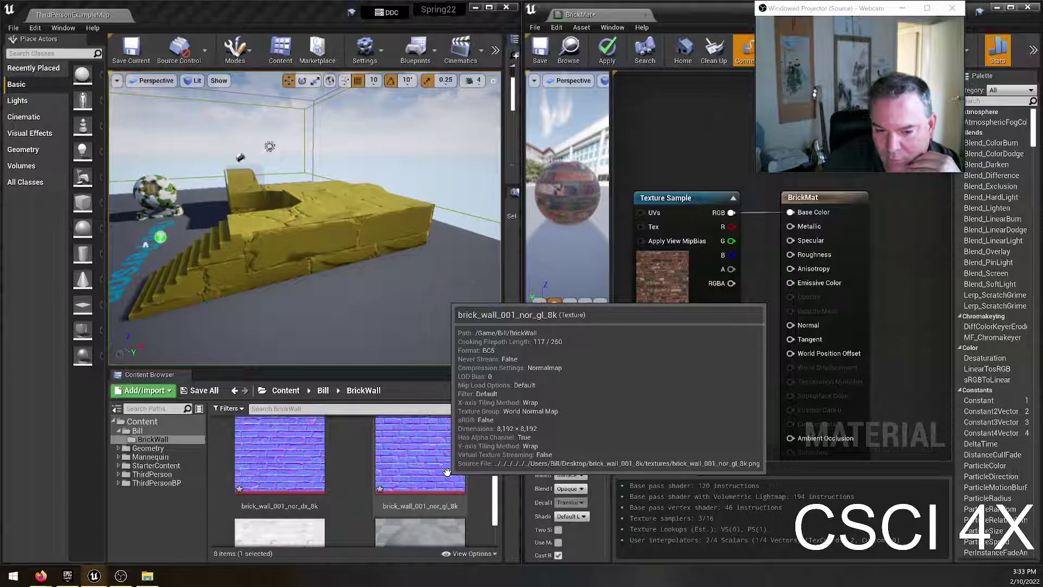
left_click_drag(447, 470, 680, 335)
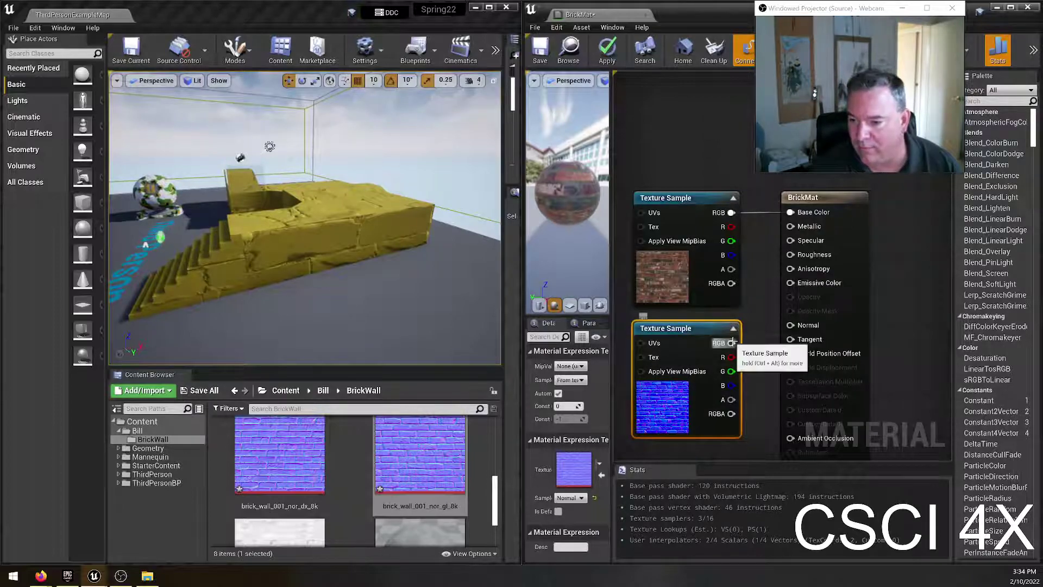
left_click_drag(731, 343, 790, 324)
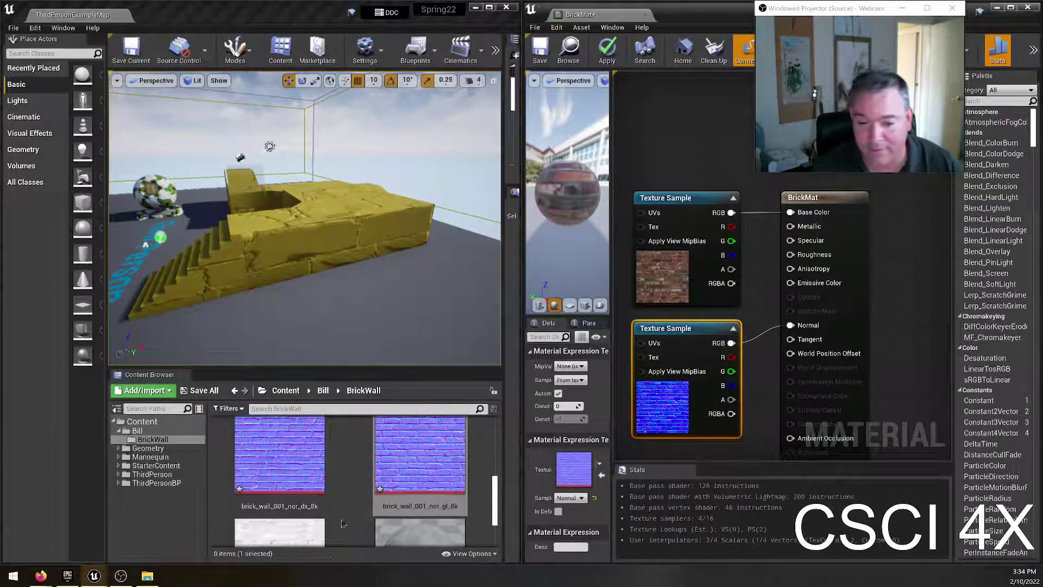
scroll(419, 478, "down", 2)
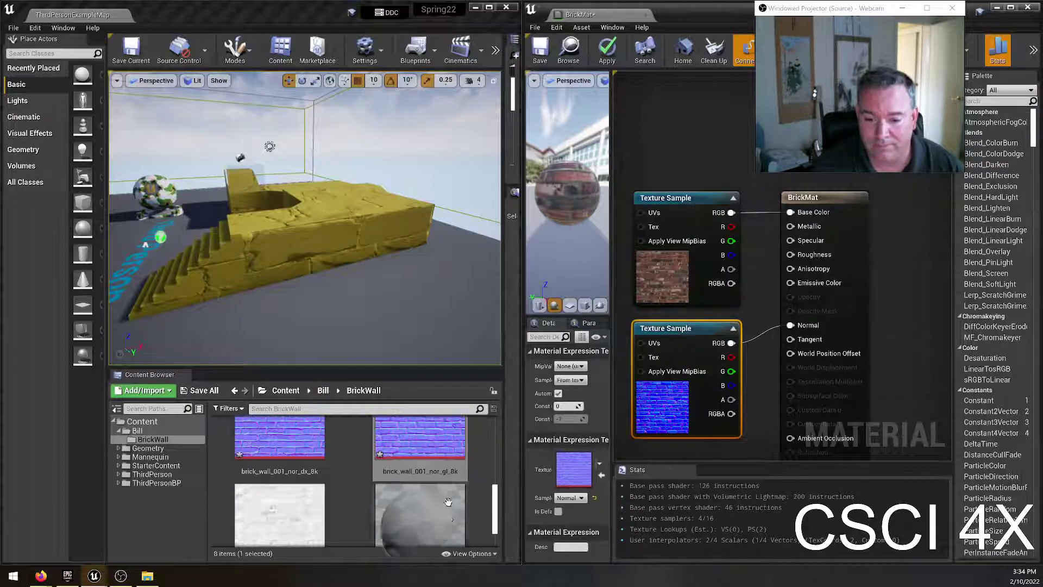
left_click_drag(420, 478, 366, 237)
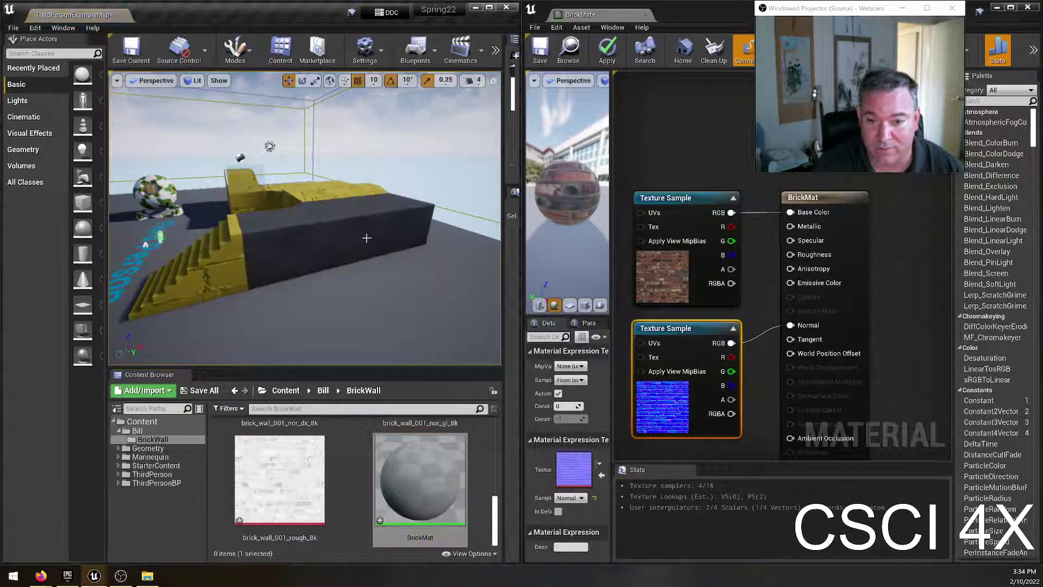
Step: Save BrickMat and fly the viewport camera up to the top of the brick wall
left_click(539, 50)
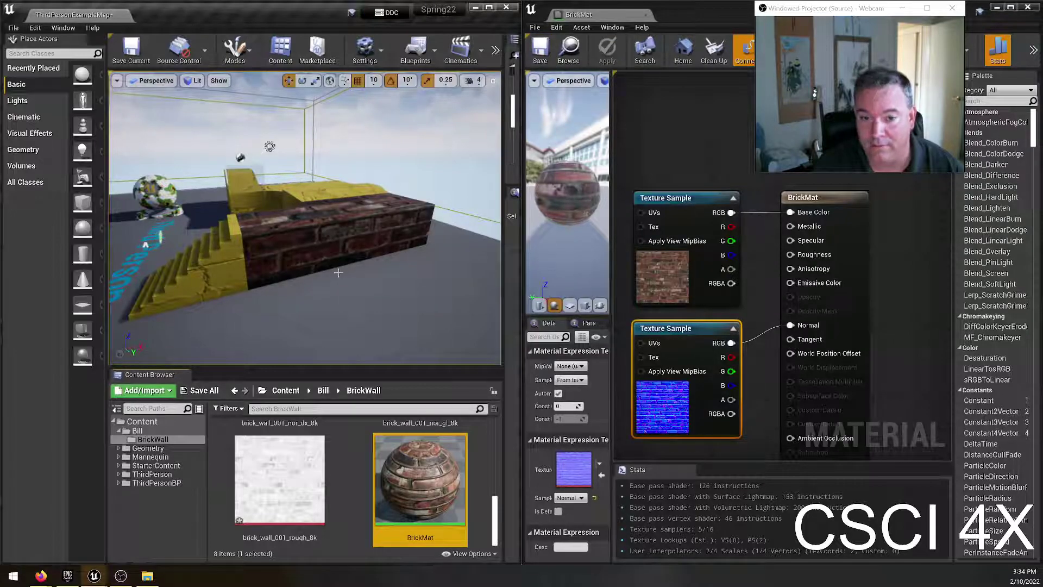
left_click(365, 244)
right_click_drag(365, 243, 367, 220)
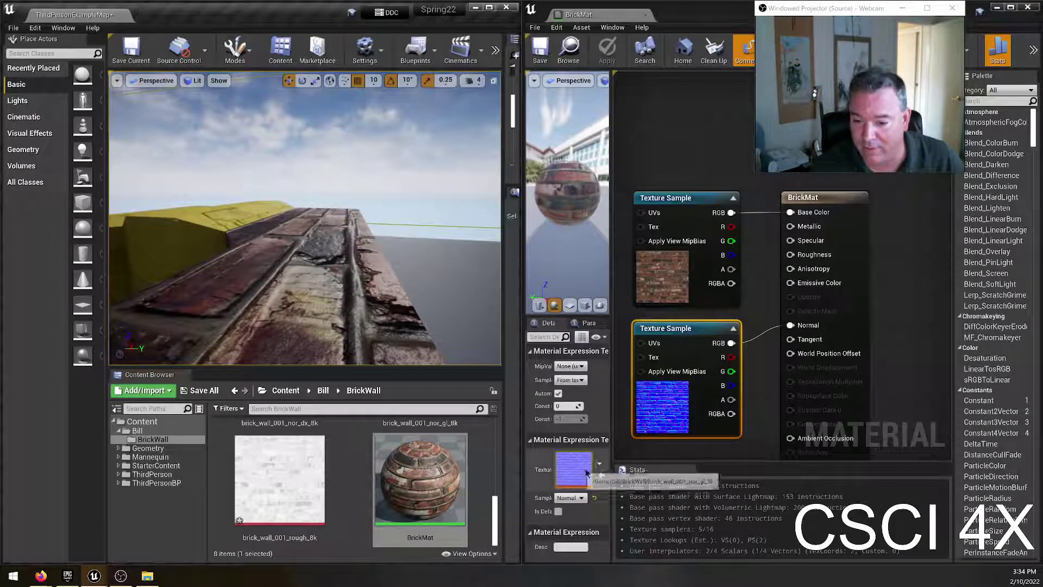
Step: Add the brick_wall_001_nor_dx_8k texture, wire its RGB into Normal, and apply
scroll(405, 481, "up", 2)
scroll(405, 481, "up", 1)
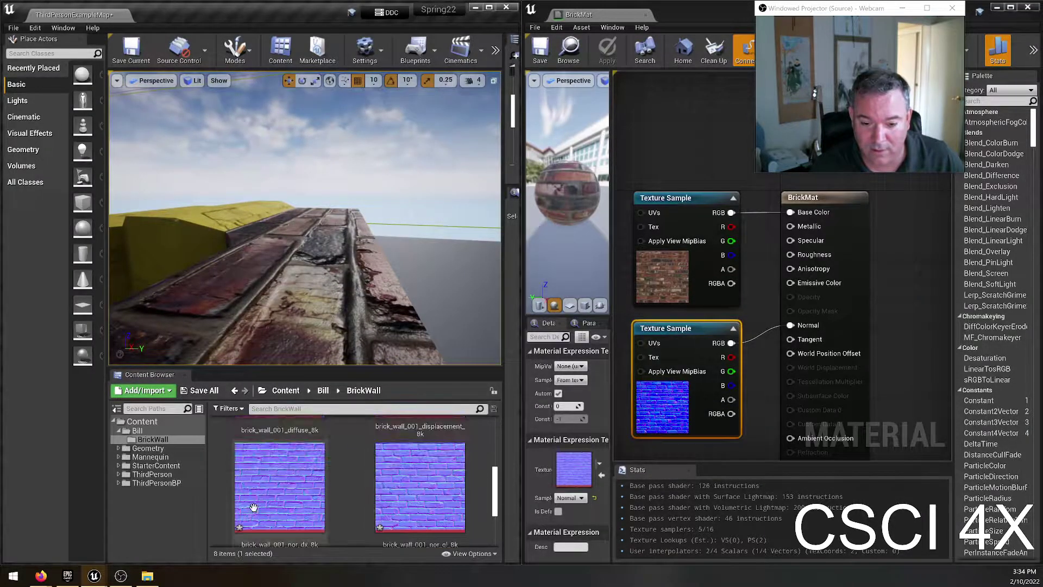
left_click_drag(260, 503, 671, 453)
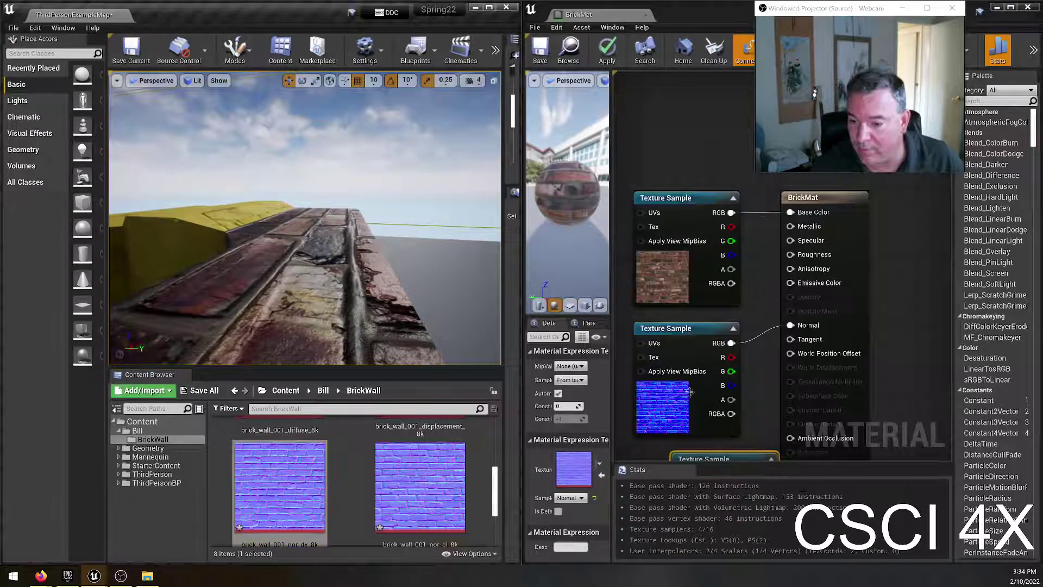
scroll(661, 446, "down", 3)
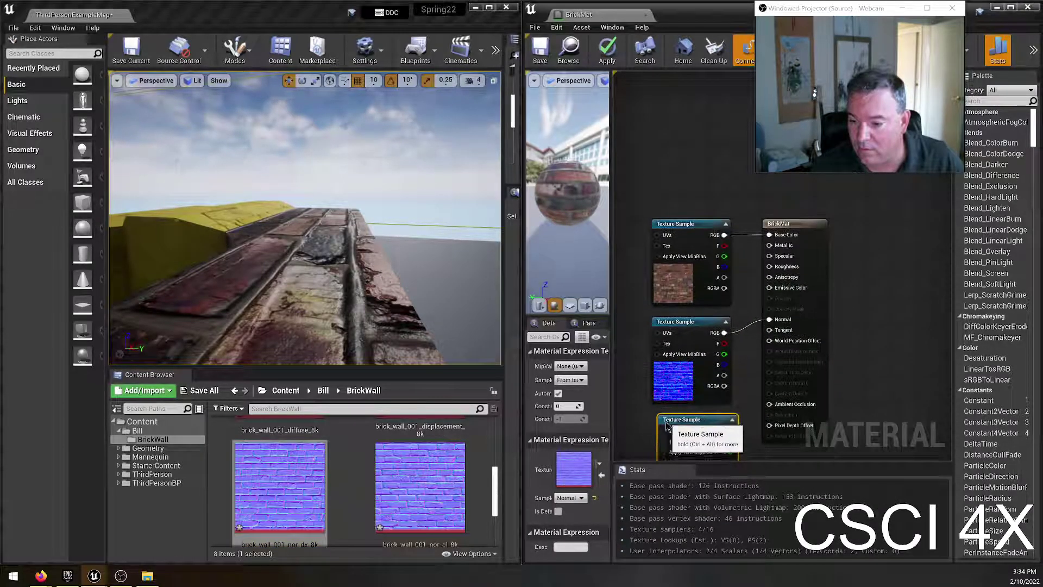
left_click_drag(724, 430, 769, 320)
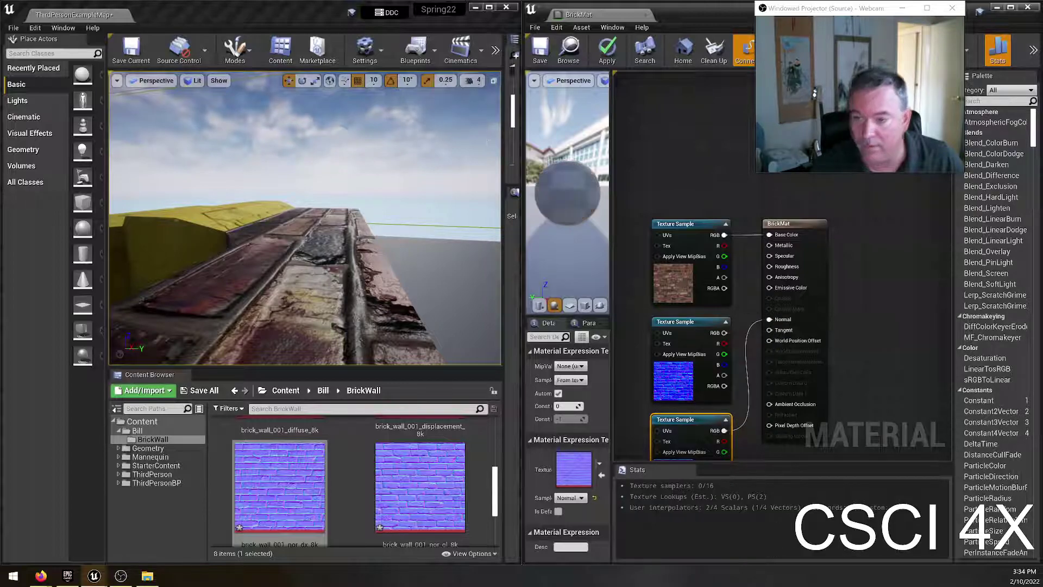
left_click(540, 50)
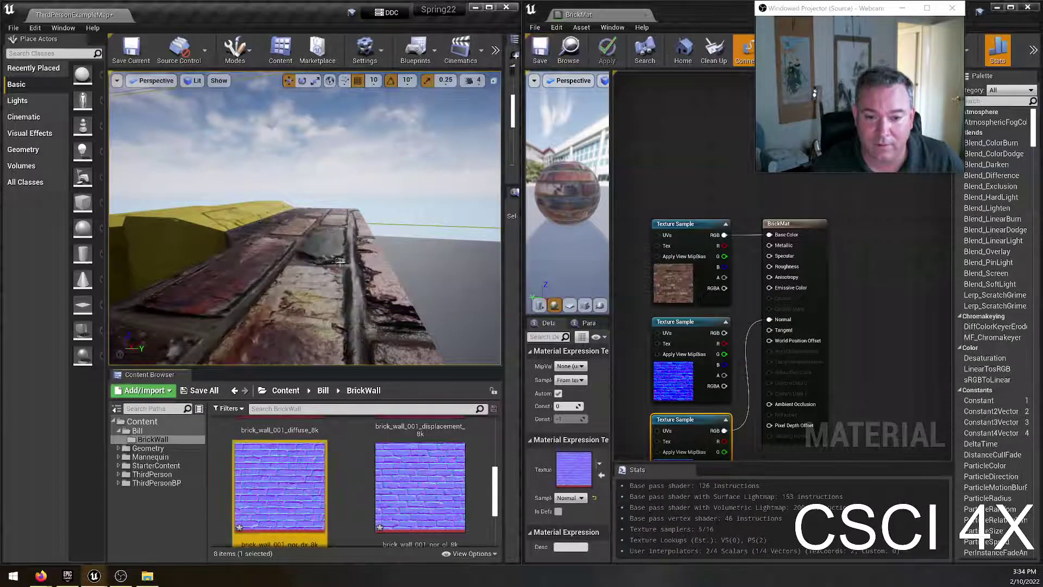
Step: Delete the old normal-map Texture Sample and move the new one up into its place
right_click_drag(339, 262, 367, 242)
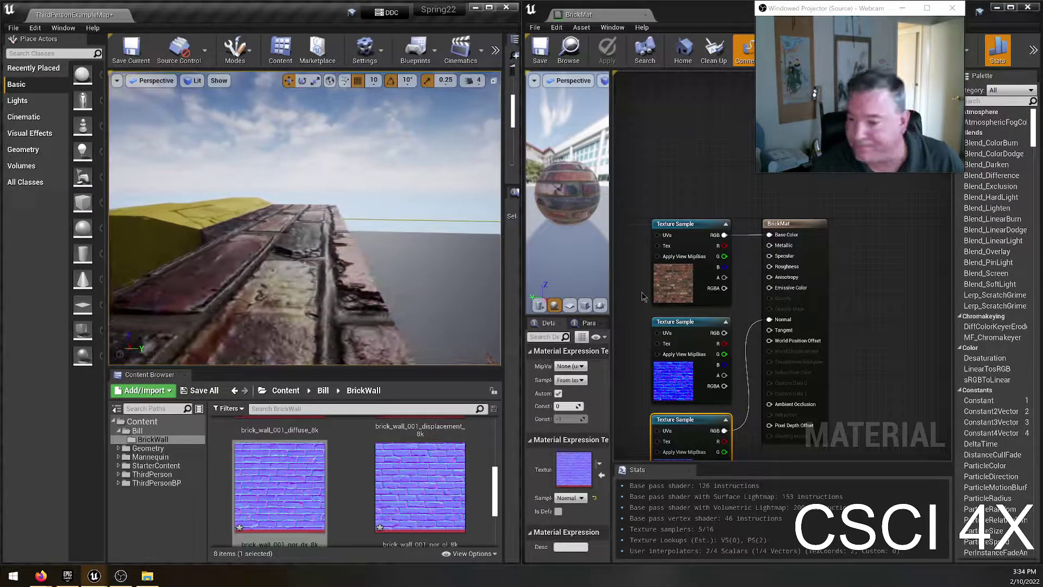
left_click(671, 370)
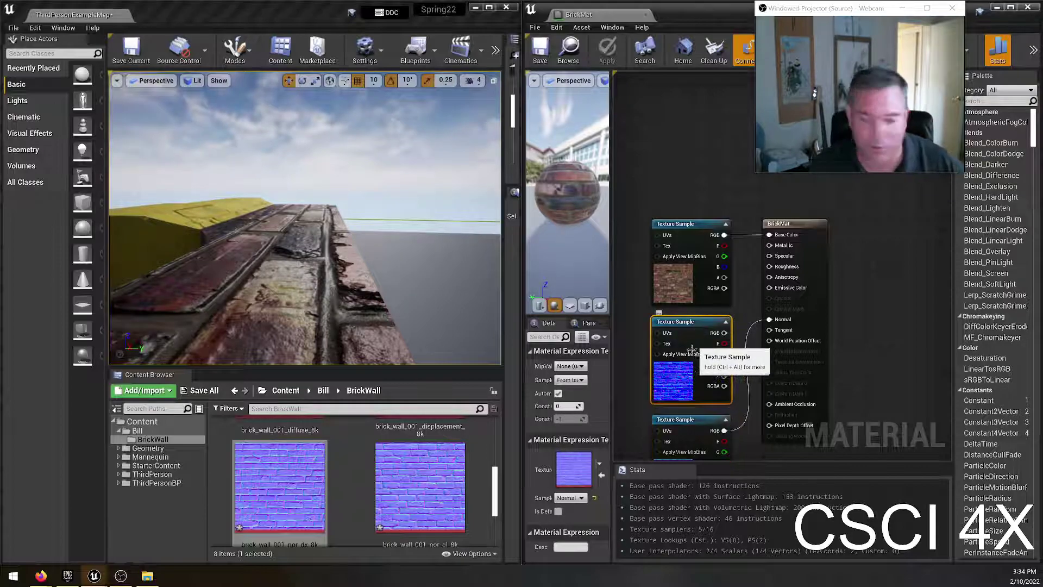
key("Delete")
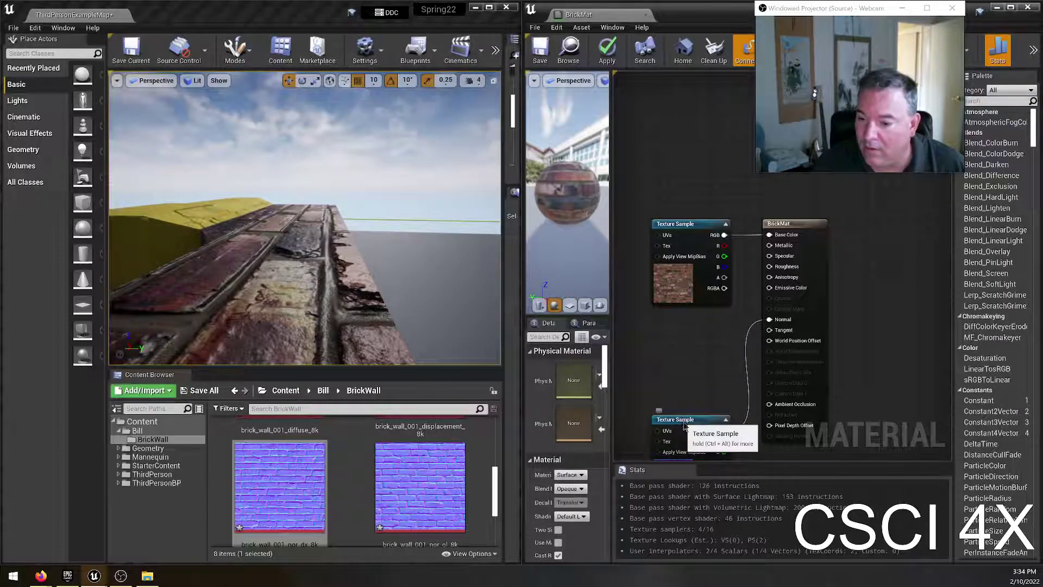
left_click_drag(678, 424, 677, 327)
left_click(699, 193)
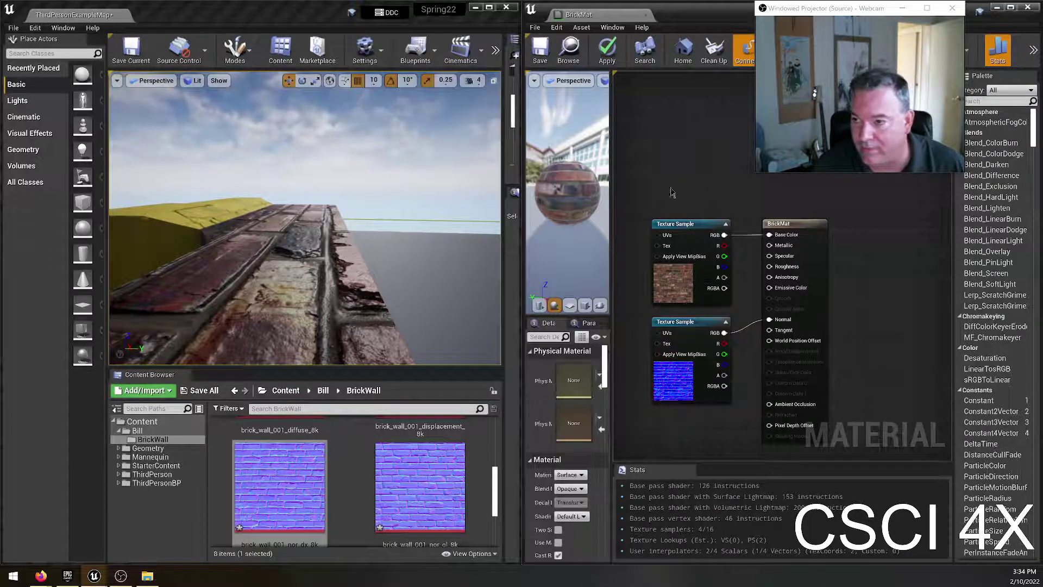
scroll(430, 481, "down", 2)
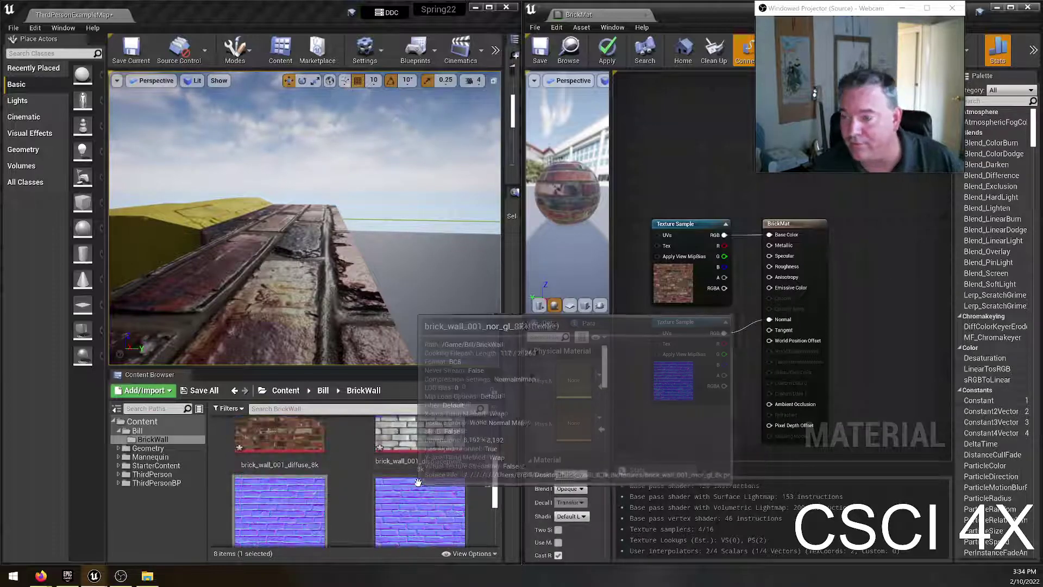
scroll(431, 480, "up", 2)
scroll(418, 470, "up", 1)
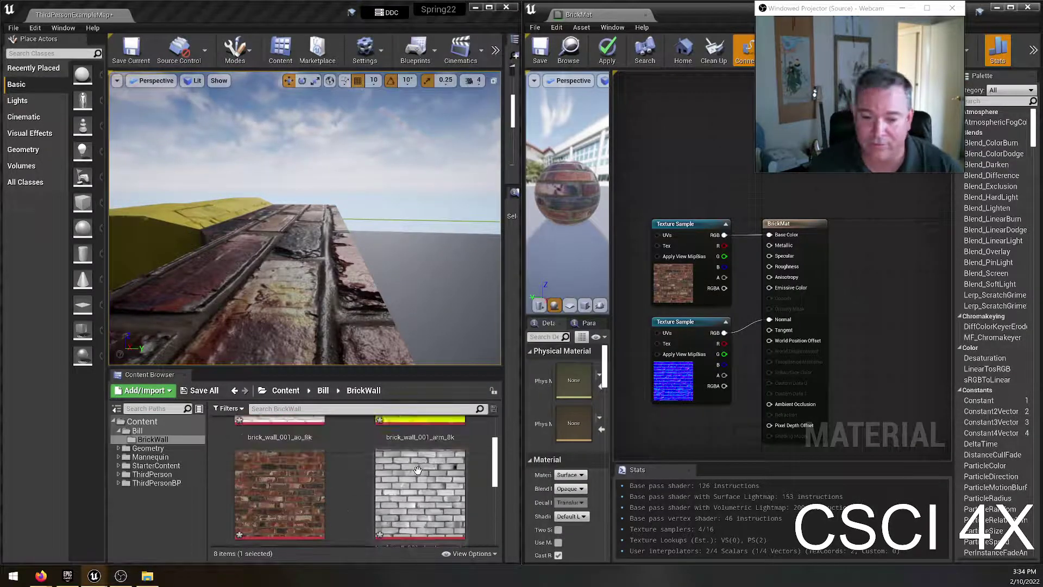
scroll(369, 495, "up", 2)
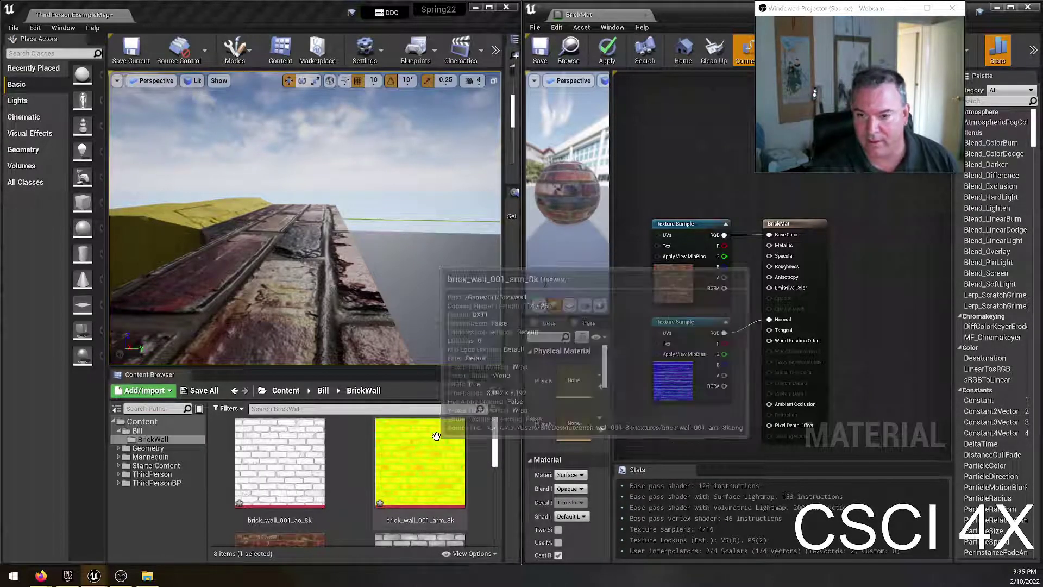
scroll(292, 480, "down", 2)
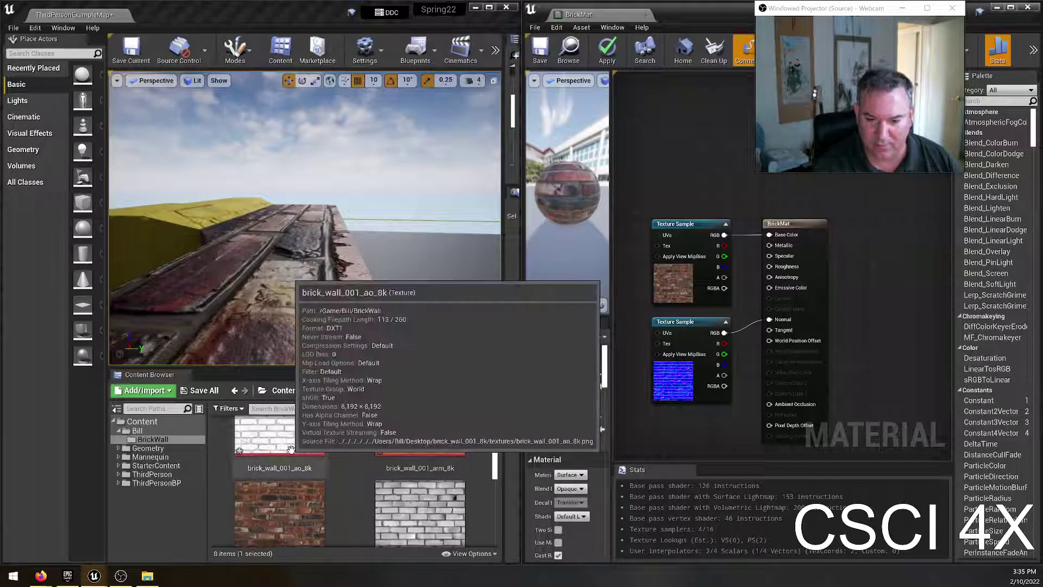
scroll(365, 468, "down", 4)
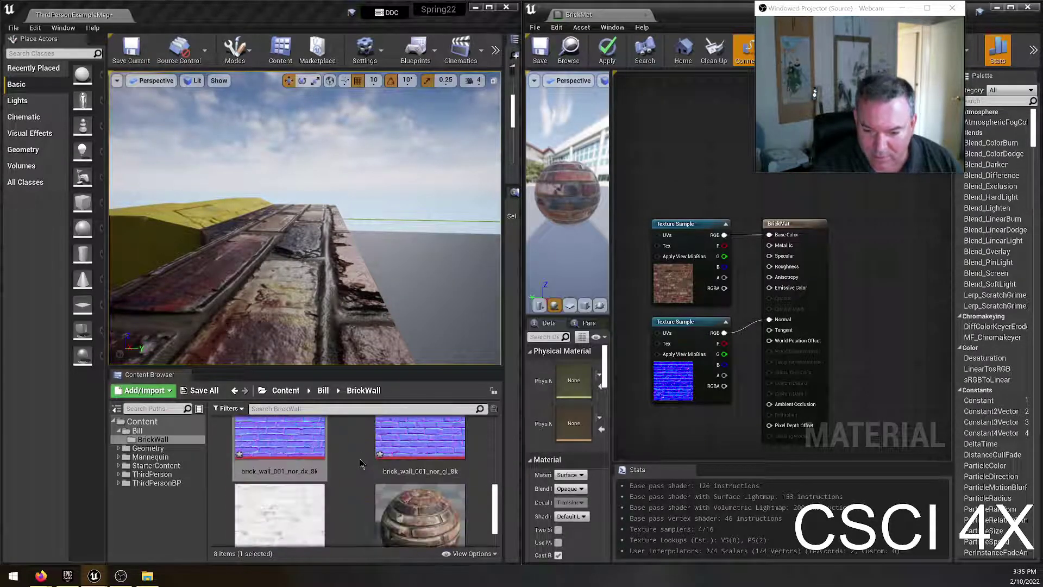
scroll(359, 470, "up", 1)
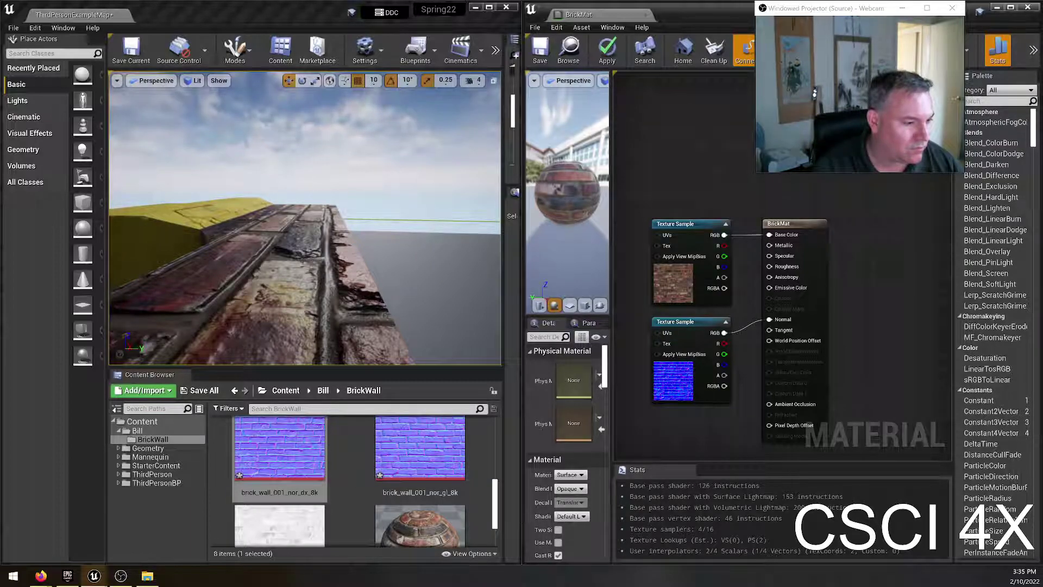
scroll(348, 472, "down", 1)
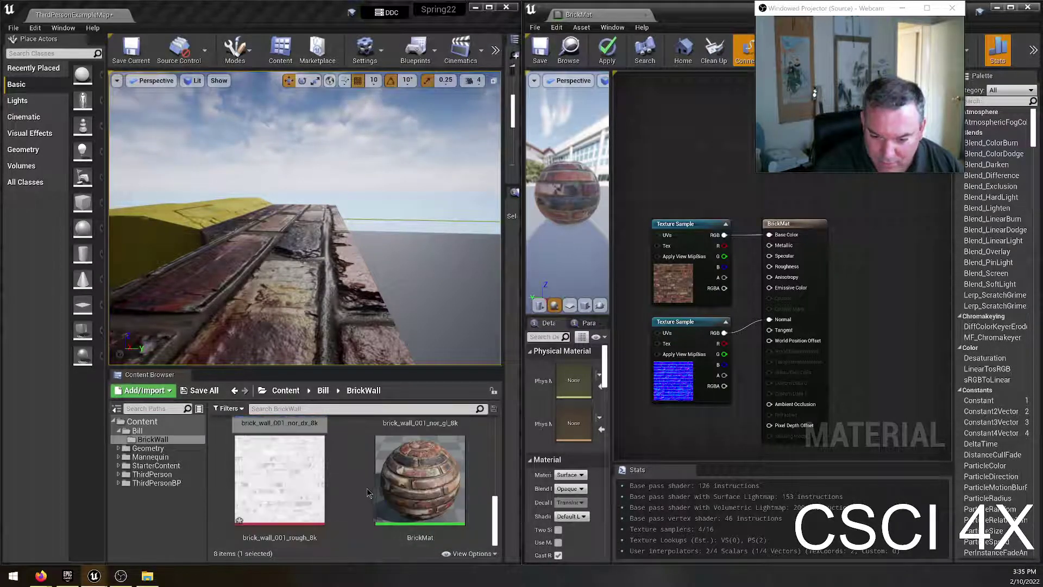
scroll(366, 488, "up", 2)
scroll(358, 496, "up", 2)
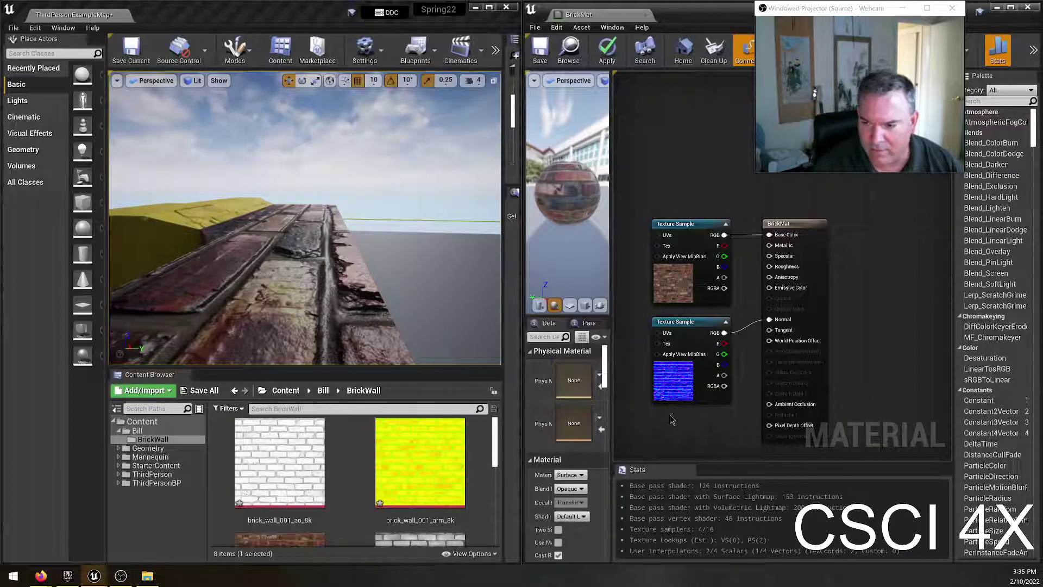
Step: Drag brick_wall_001_arm_8k into the BrickMat graph as a third, unwired Texture Sample
right_click_drag(661, 419, 654, 264)
left_click_drag(420, 462, 697, 304)
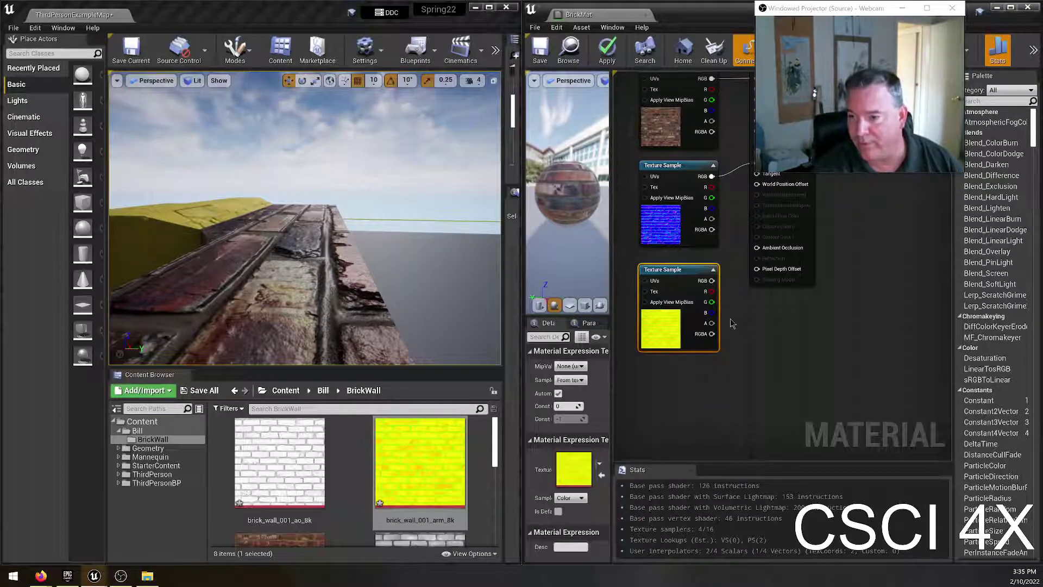
mouse_move(428, 435)
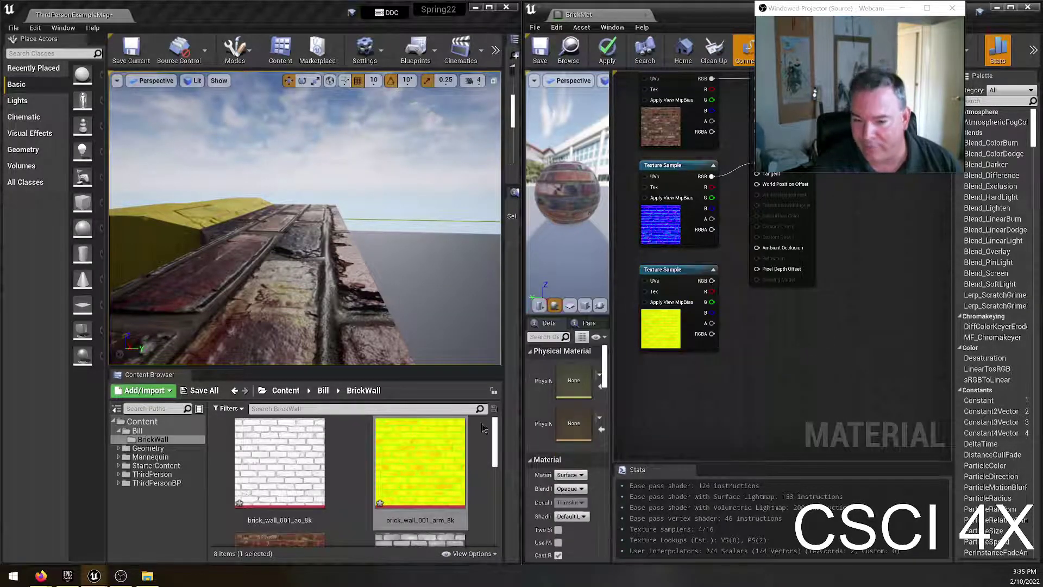
left_click(818, 338)
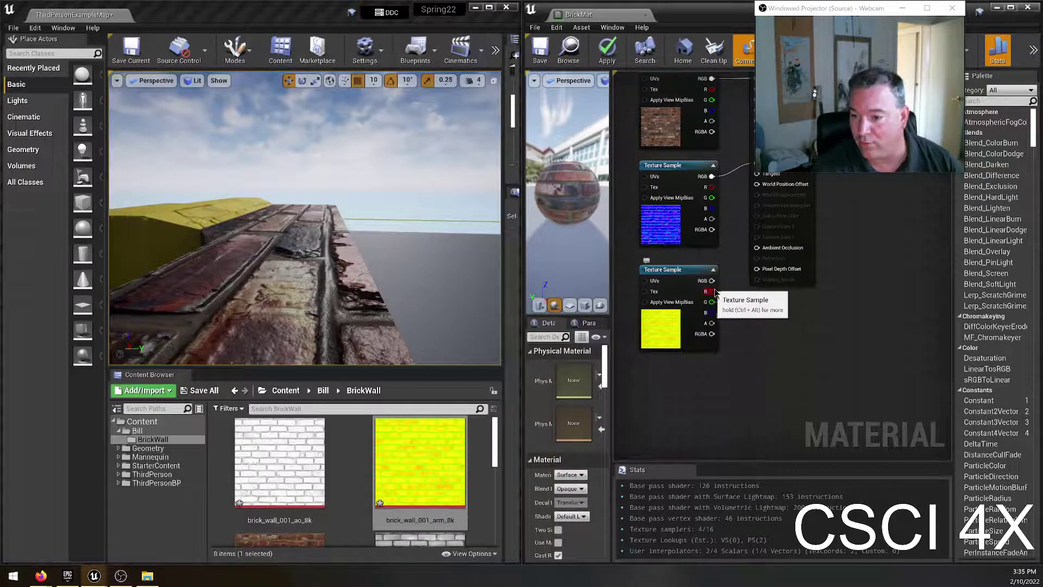
Step: Connect the ARM map's R channel to BrickMat's Base Color, save, and inspect the pale wall
right_click_drag(740, 301, 696, 415)
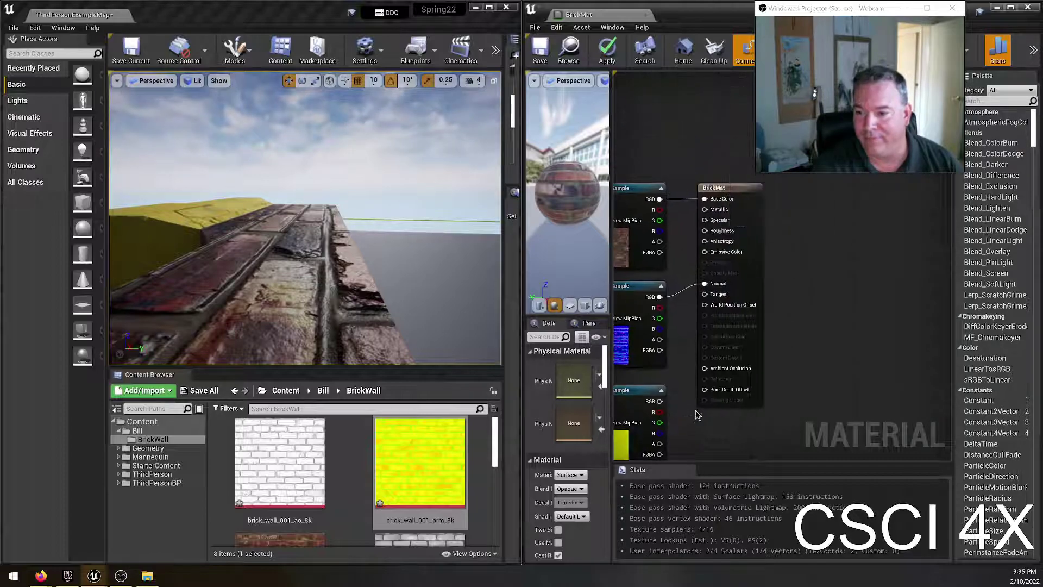
left_click_drag(660, 413, 704, 209)
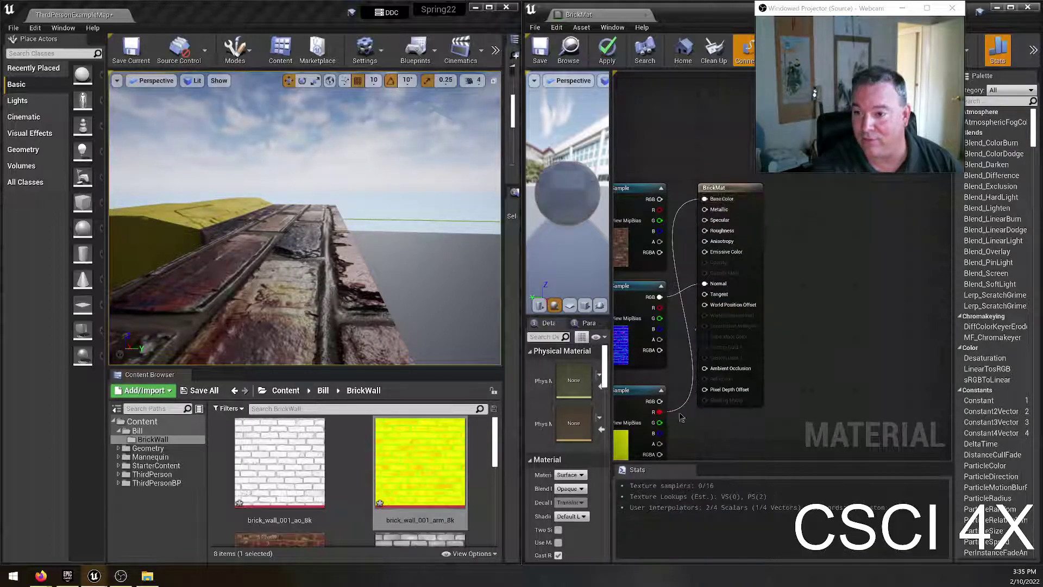
right_click_drag(725, 425, 766, 391)
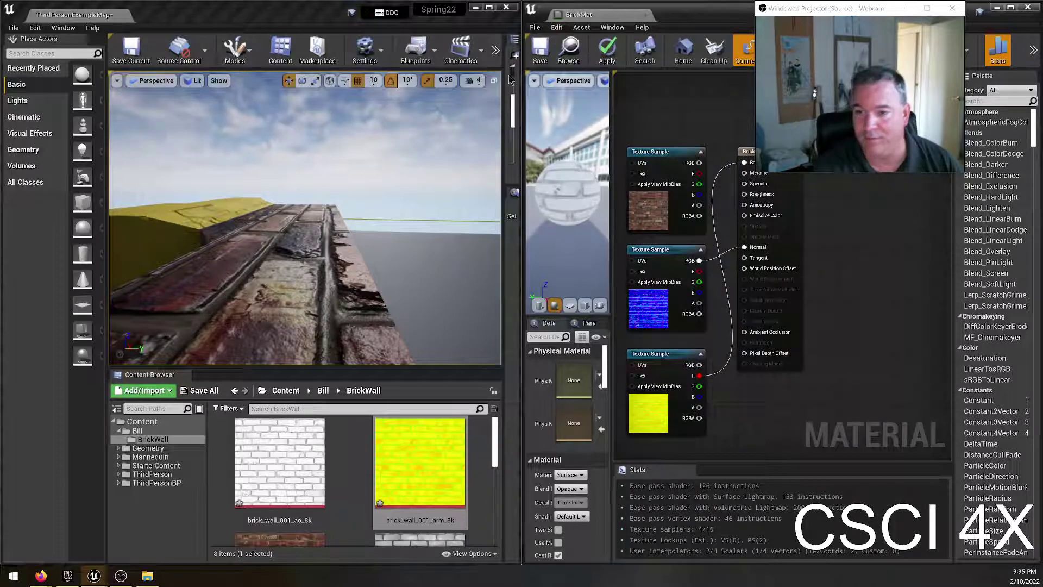
left_click(540, 49)
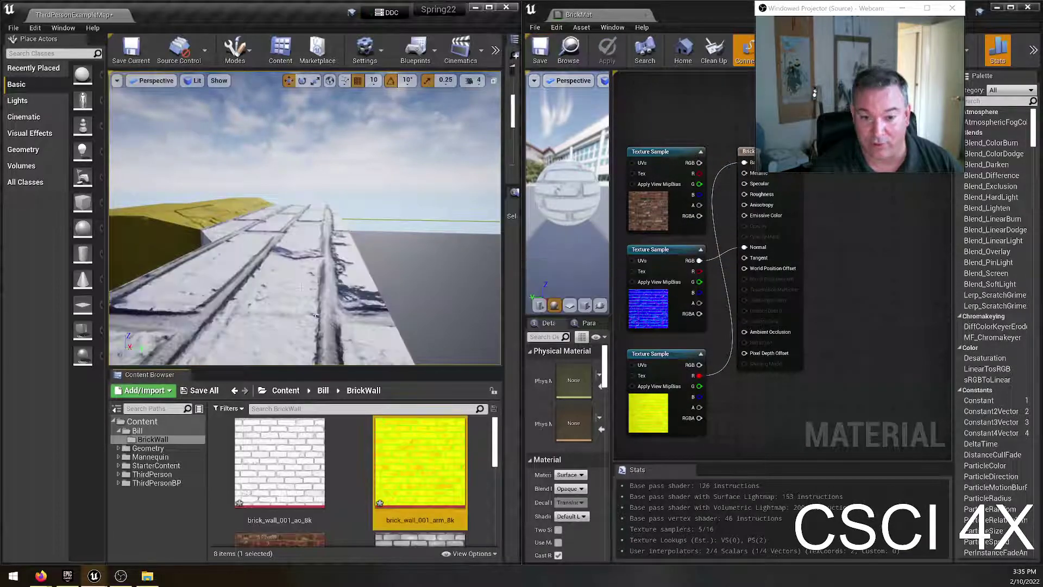
right_click_drag(300, 287, 300, 318)
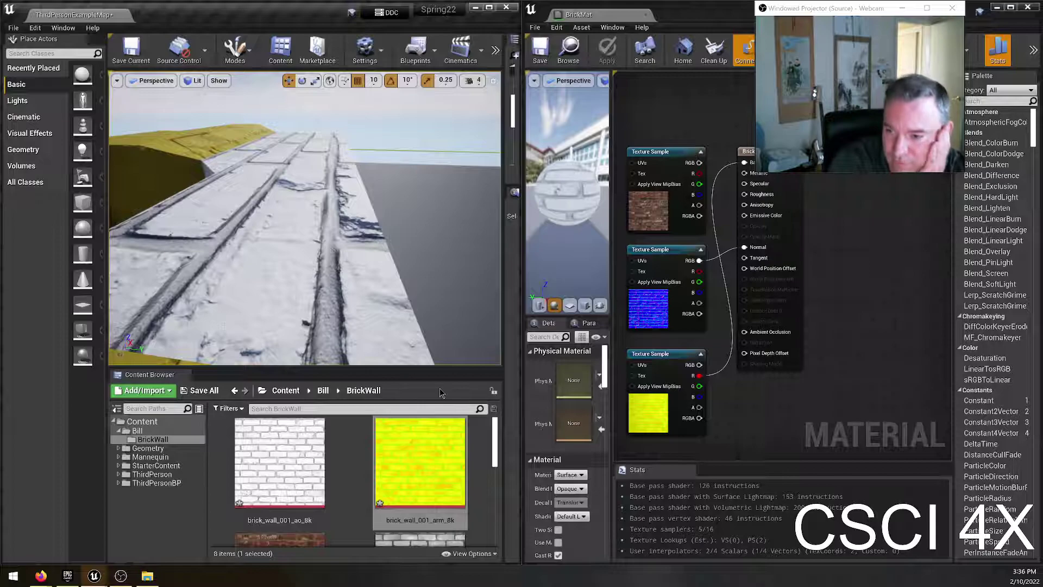
Step: Wire the brick diffuse texture back into Base Color and save BrickMat
left_click_drag(700, 376, 744, 332)
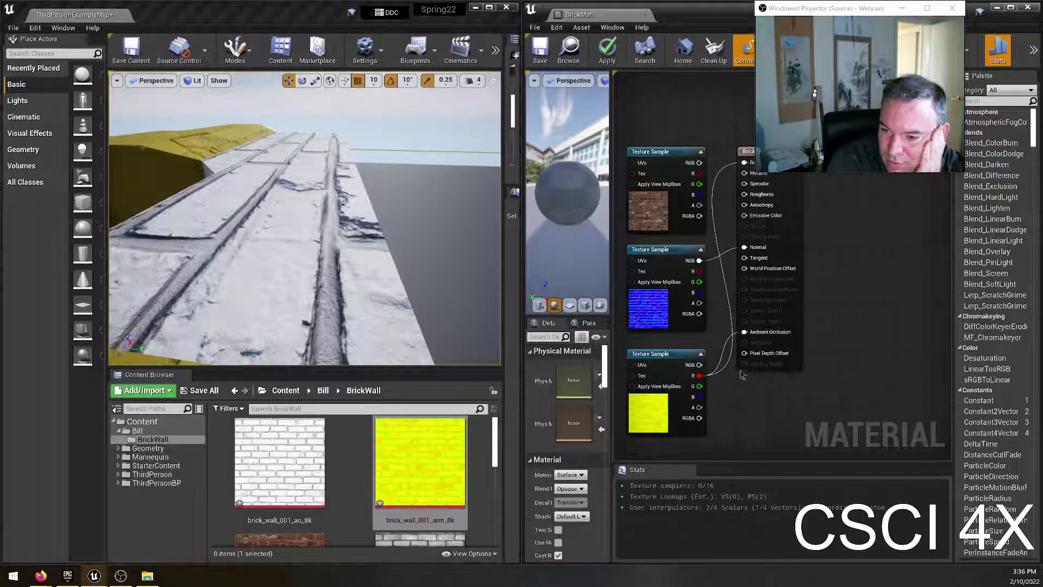
left_click_drag(744, 162, 700, 163)
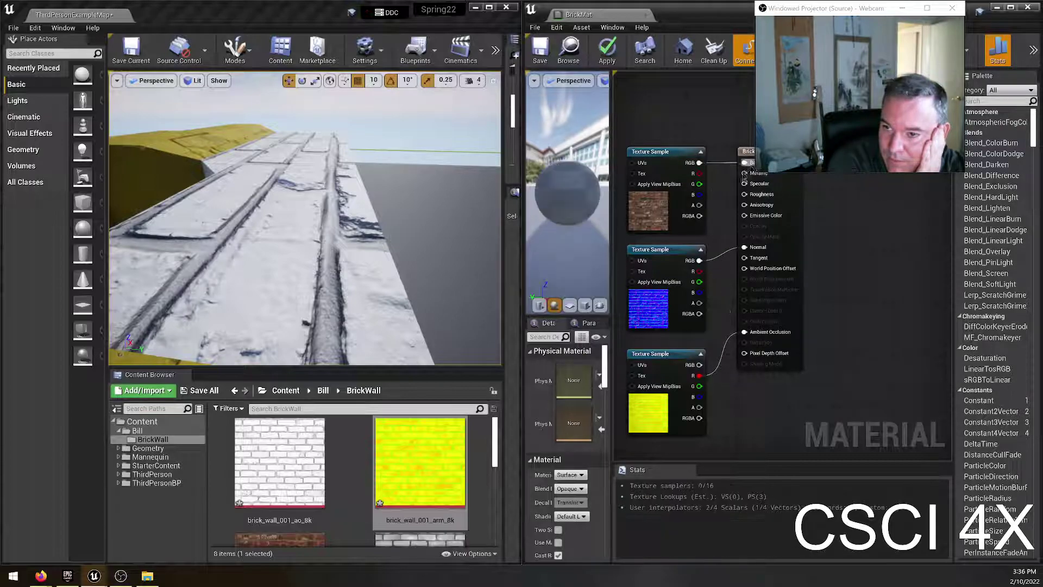
left_click(540, 50)
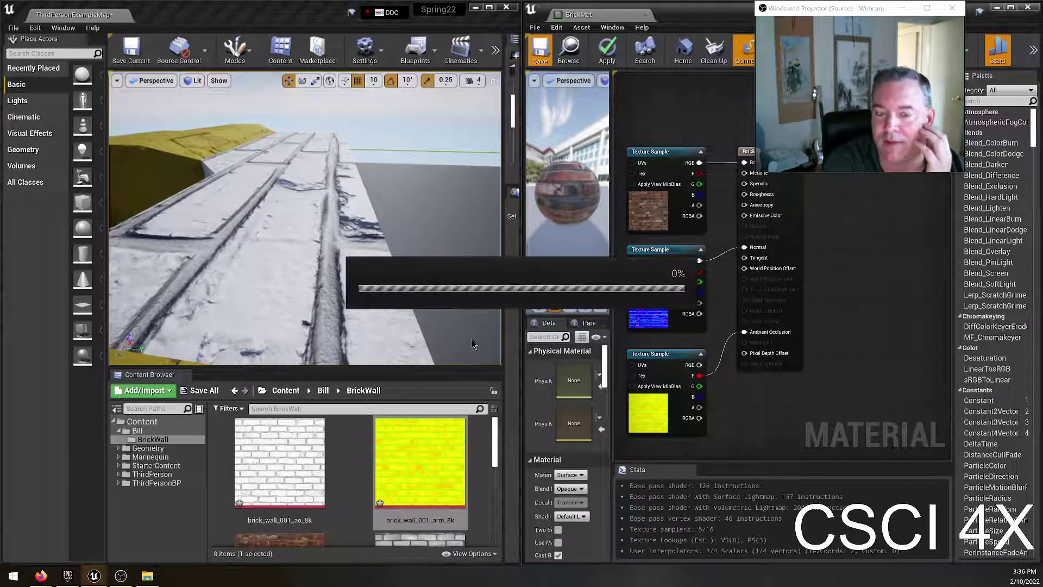
Step: Break the existing Ambient Occlusion link, wire the ARM texture into it, and save
right_click(726, 354)
left_click(754, 152)
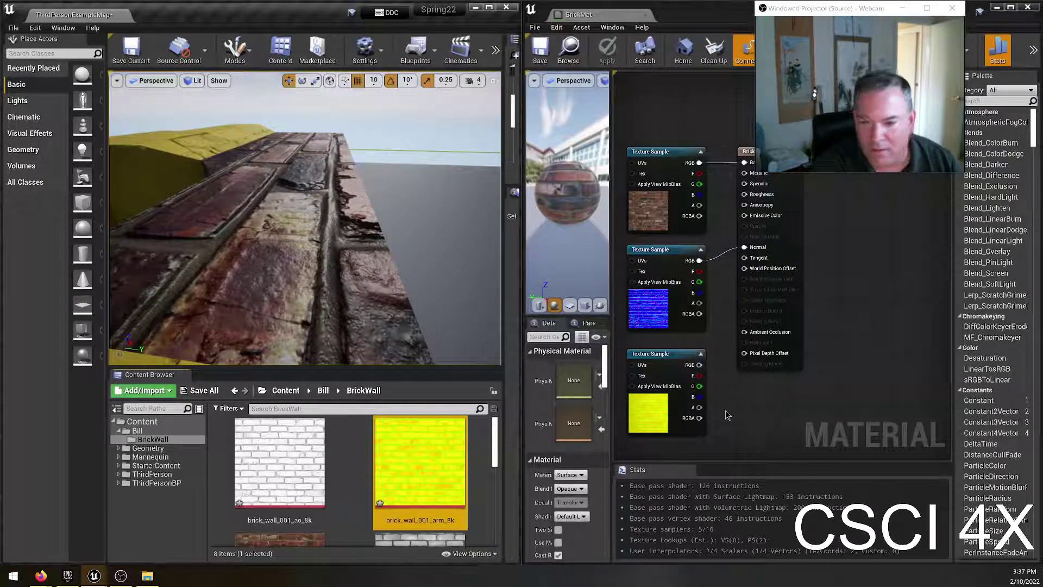
left_click_drag(699, 364, 744, 332)
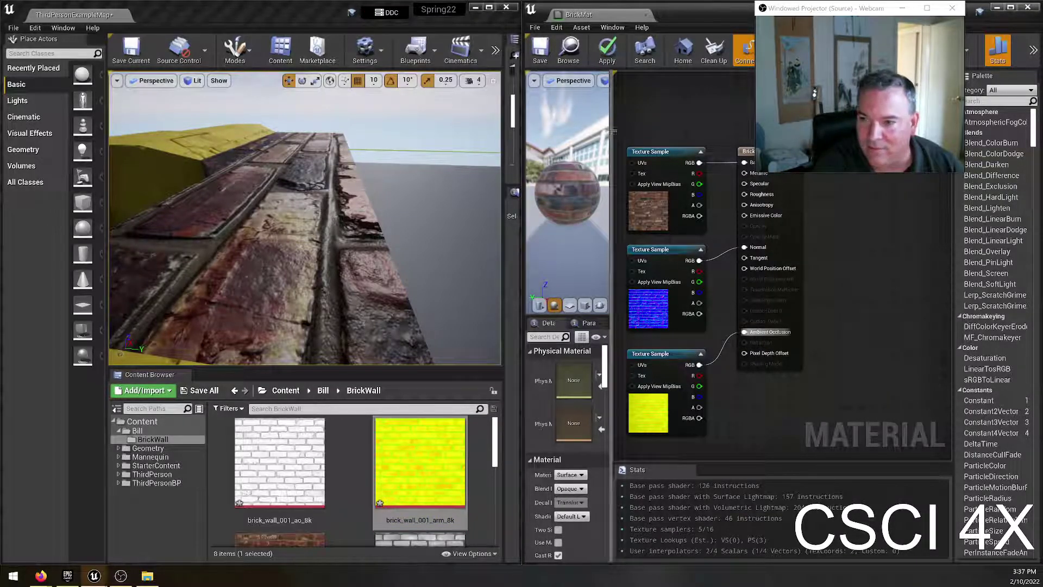
left_click(540, 51)
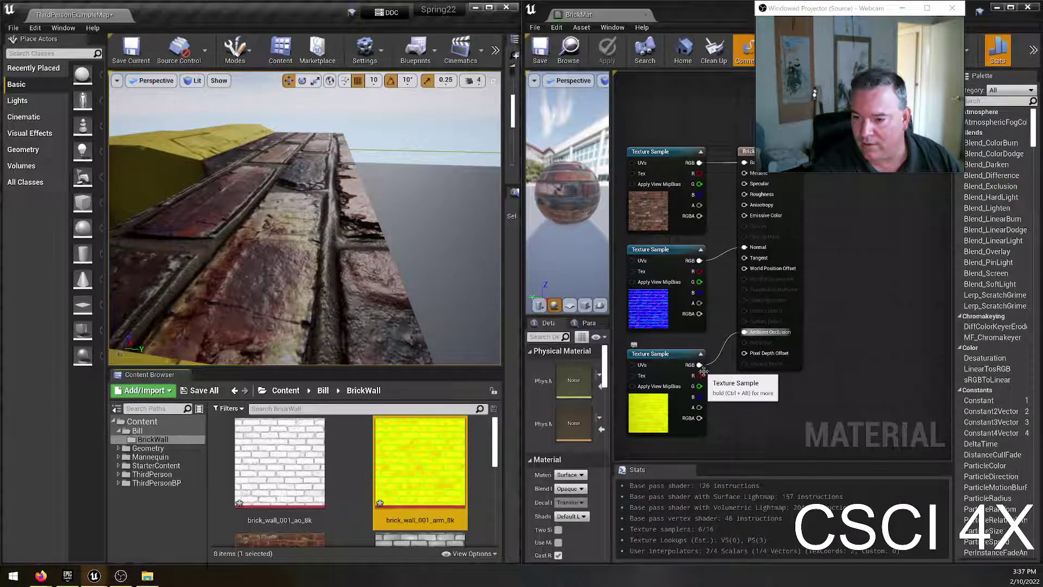
Step: Wire ARM's R to Ambient Occlusion, G to Roughness and B to Metallic, applying between
left_click_drag(700, 376, 765, 332)
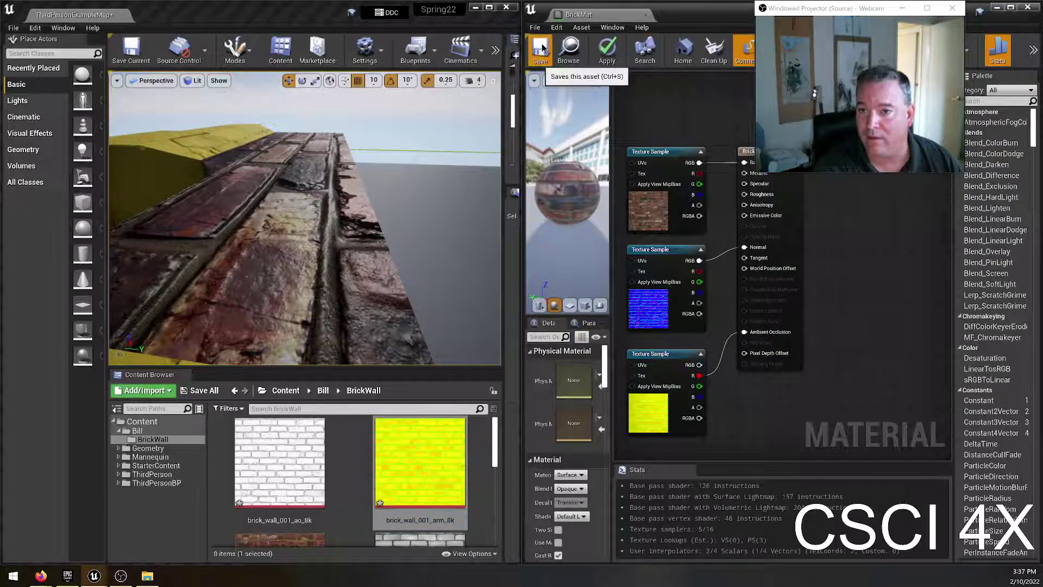
left_click(607, 48)
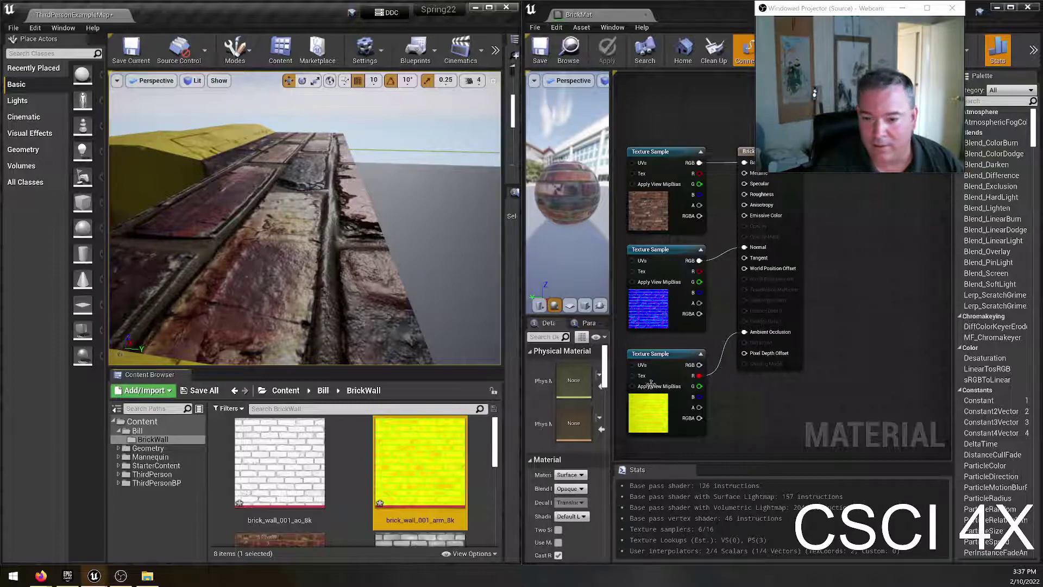
left_click_drag(699, 386, 744, 193)
left_click(551, 61)
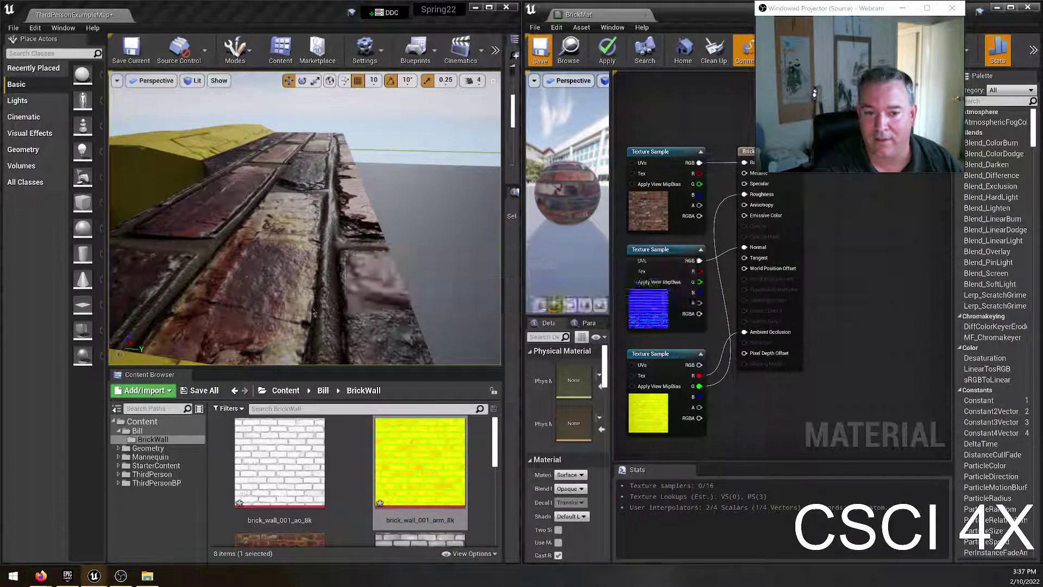
right_click_drag(323, 315, 299, 294)
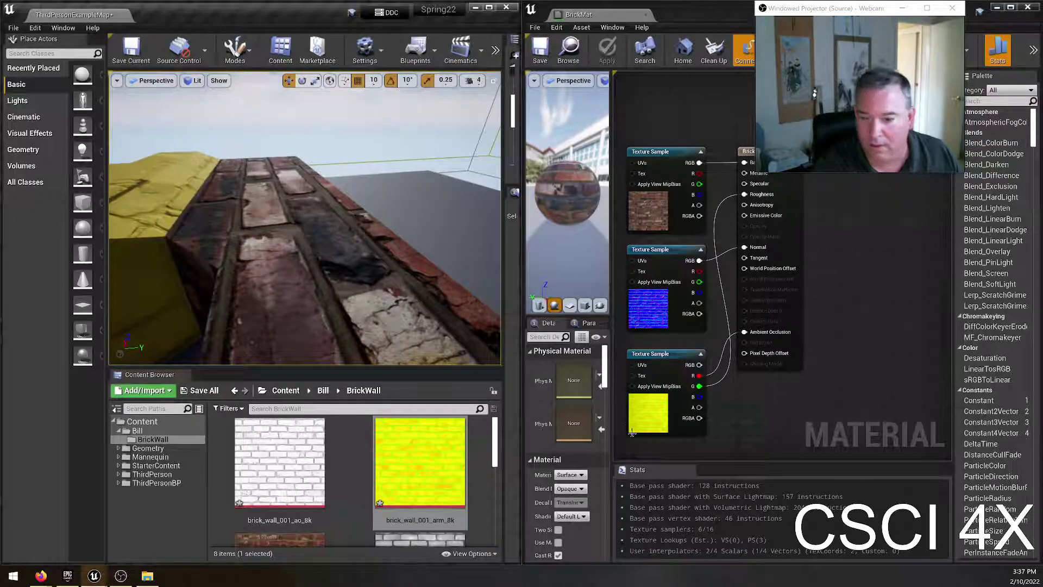
left_click_drag(695, 402, 755, 195)
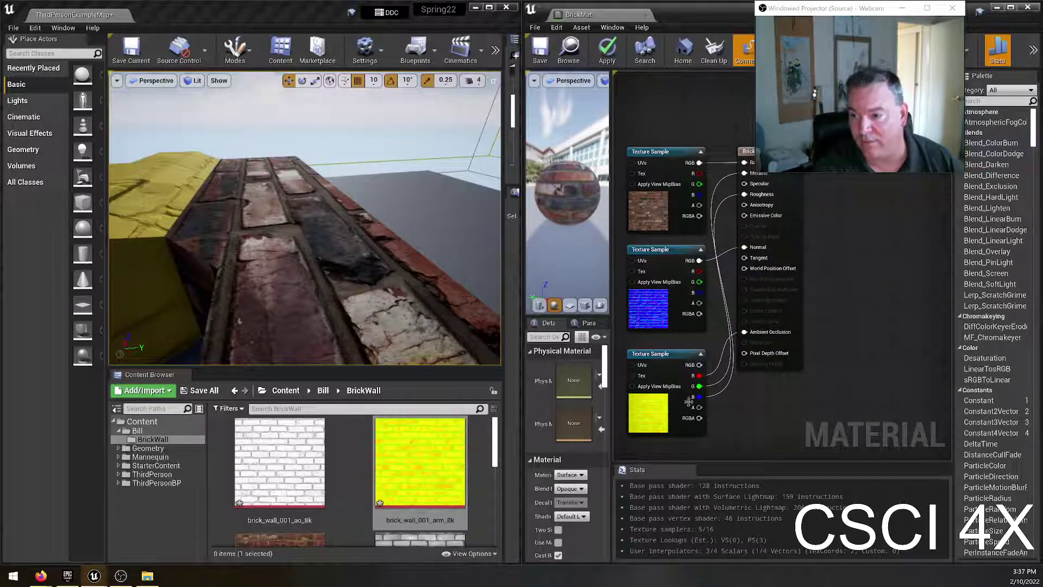
Step: Save the material, then wire a texture output into Base Color and save again
left_click(539, 49)
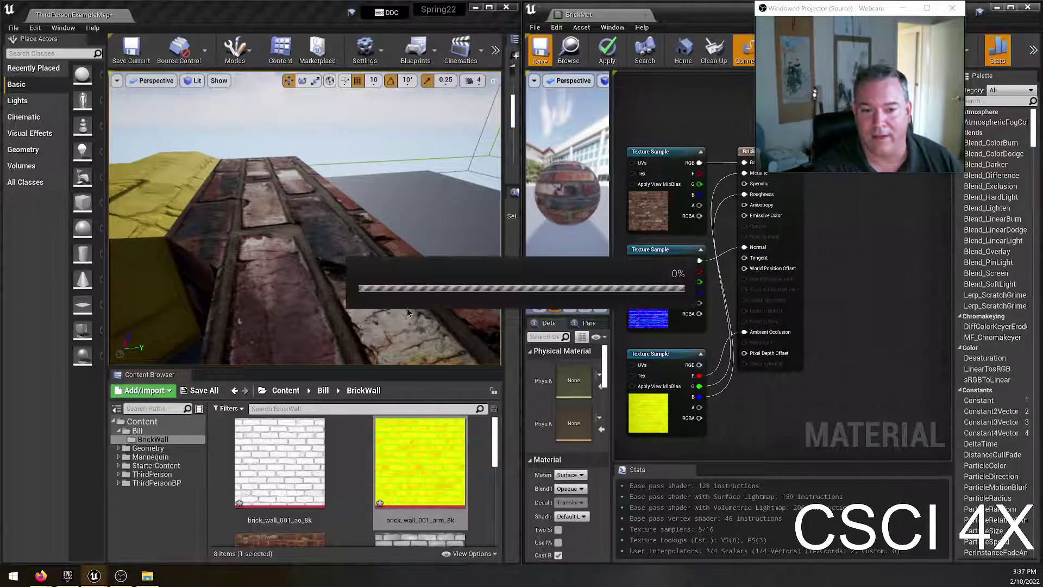
right_click_drag(348, 260, 397, 239)
left_click_drag(684, 417, 746, 165)
left_click(540, 49)
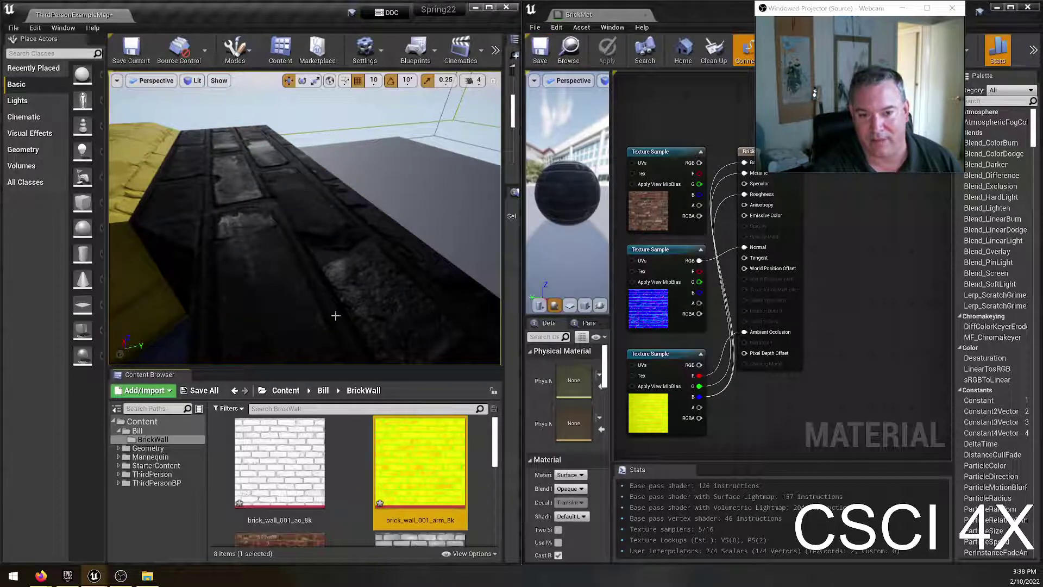
Step: Reconnect the brick diffuse texture to Base Color, save, and inspect the wall up close
right_click_drag(369, 285, 384, 255)
left_click_drag(699, 162, 745, 163)
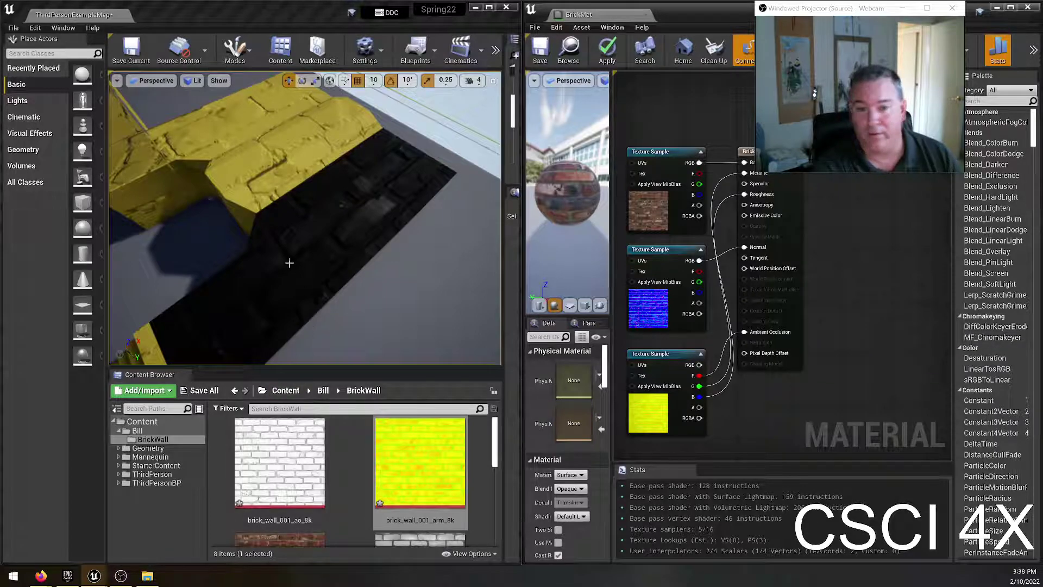
left_click(540, 49)
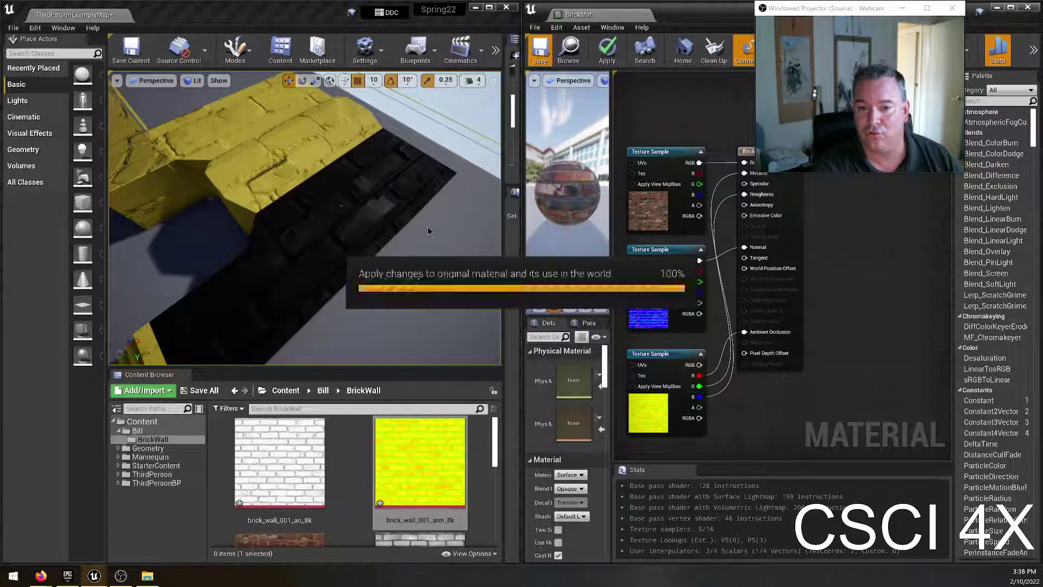
right_click_drag(432, 217, 432, 217)
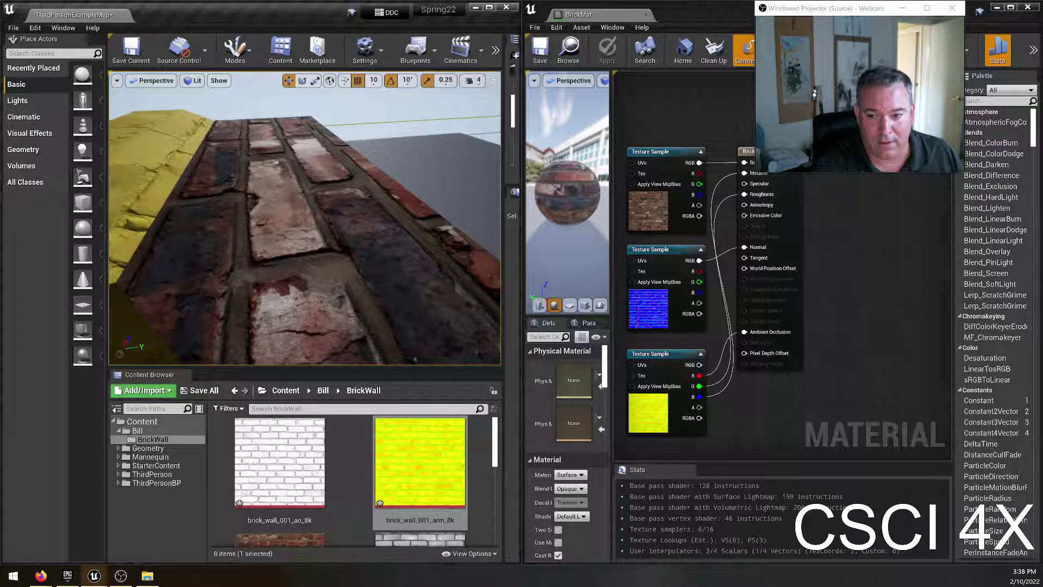
scroll(423, 484, "down", 3)
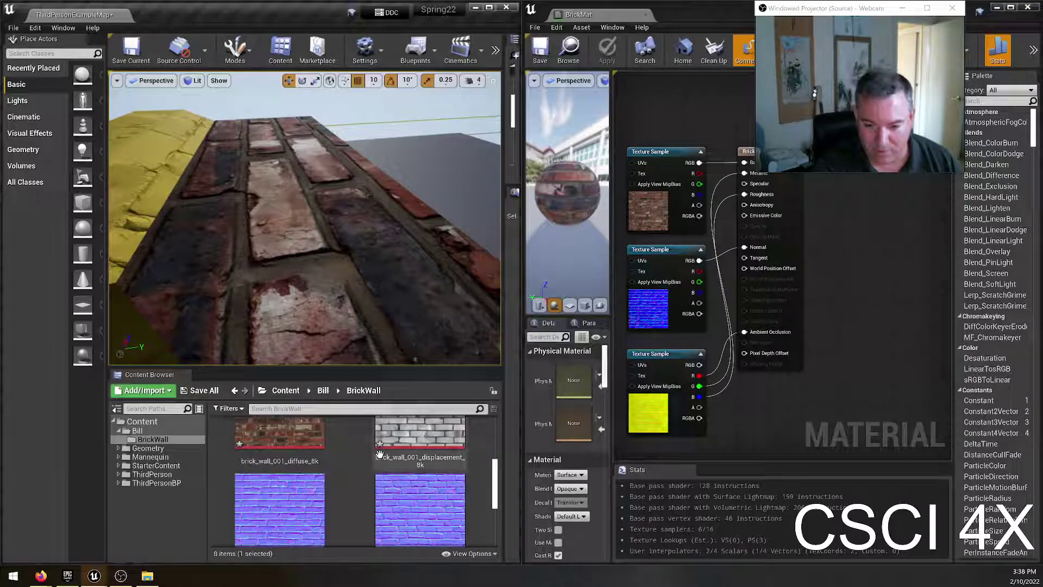
scroll(372, 476, "down", 3)
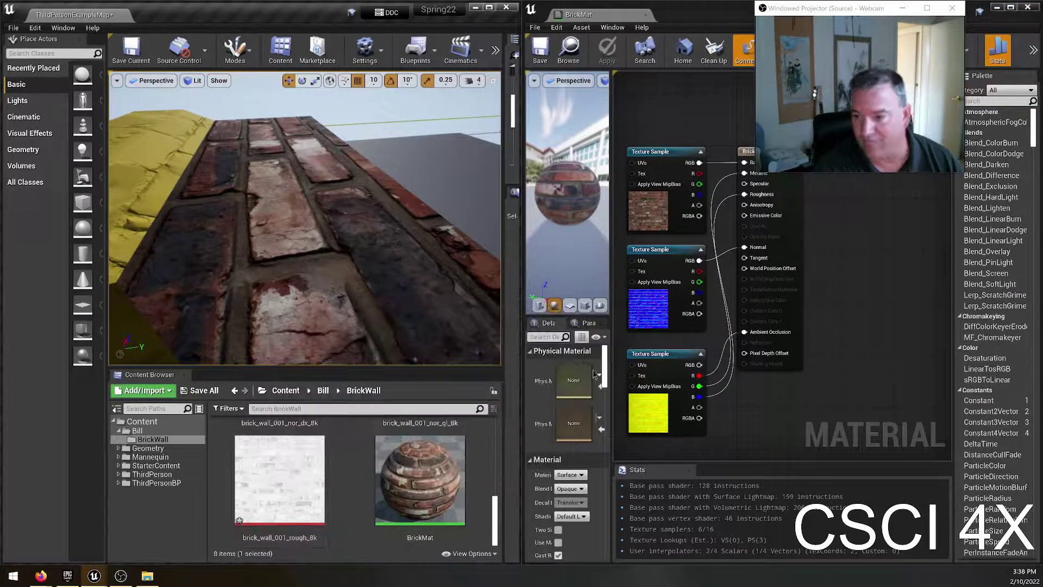
scroll(361, 479, "up", 6)
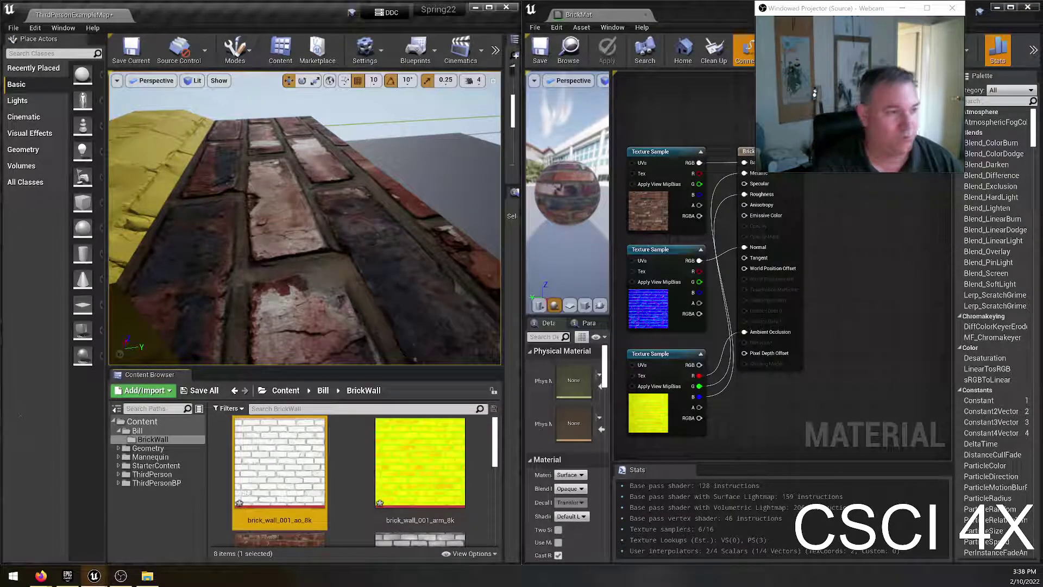
Step: Switch to Poly Haven and point out the AO, Rough and AO/Rough/Metal map labels
key("alt+Tab")
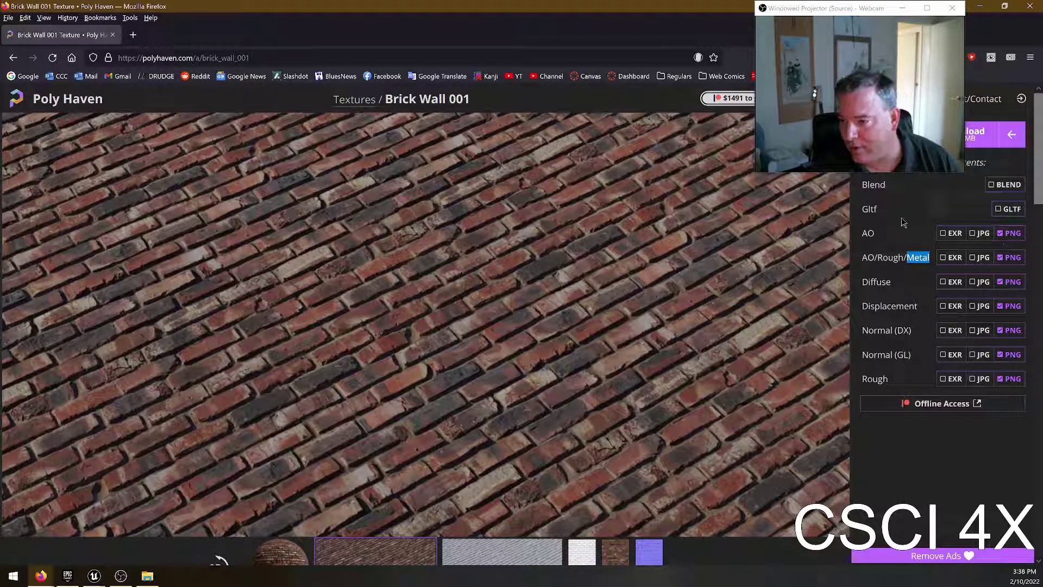
double_click(868, 233)
left_click(863, 379)
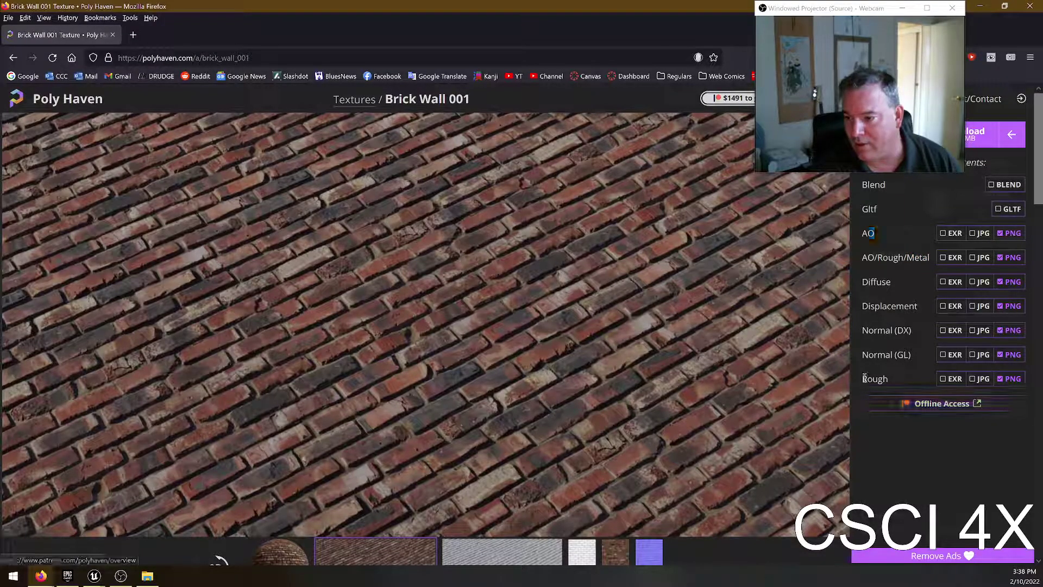
double_click(863, 379)
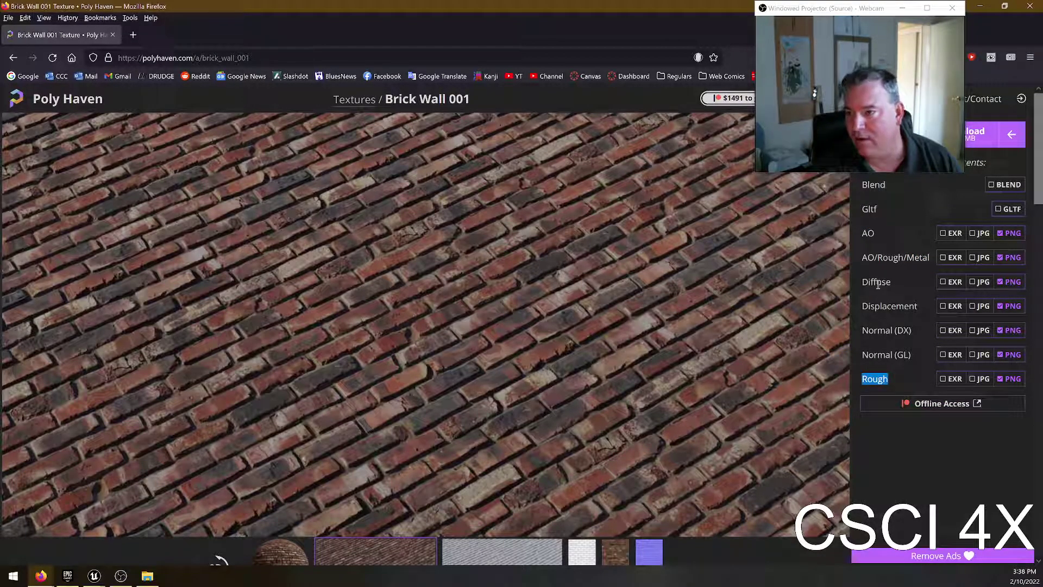
double_click(868, 258)
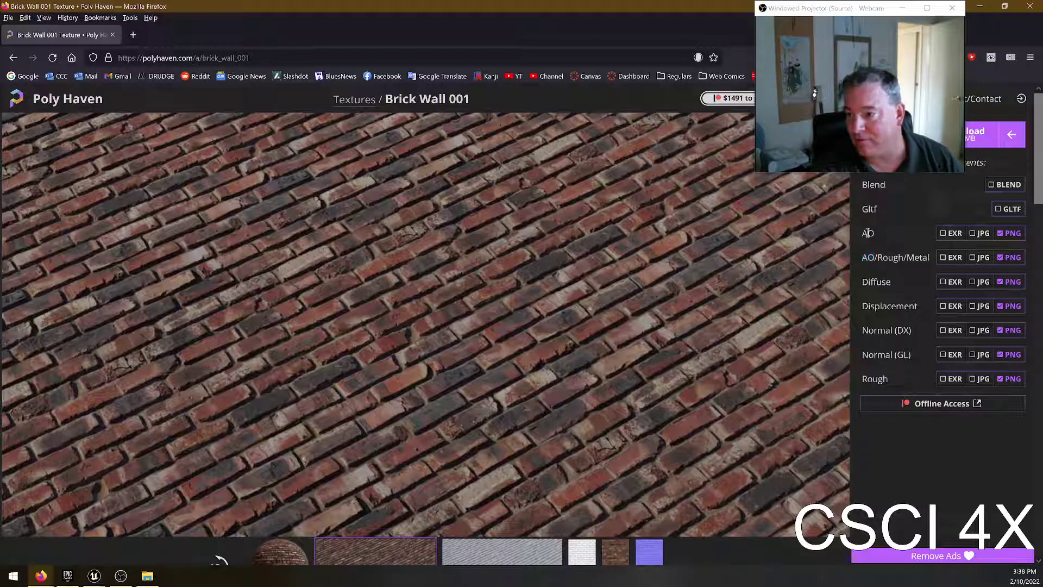
double_click(868, 232)
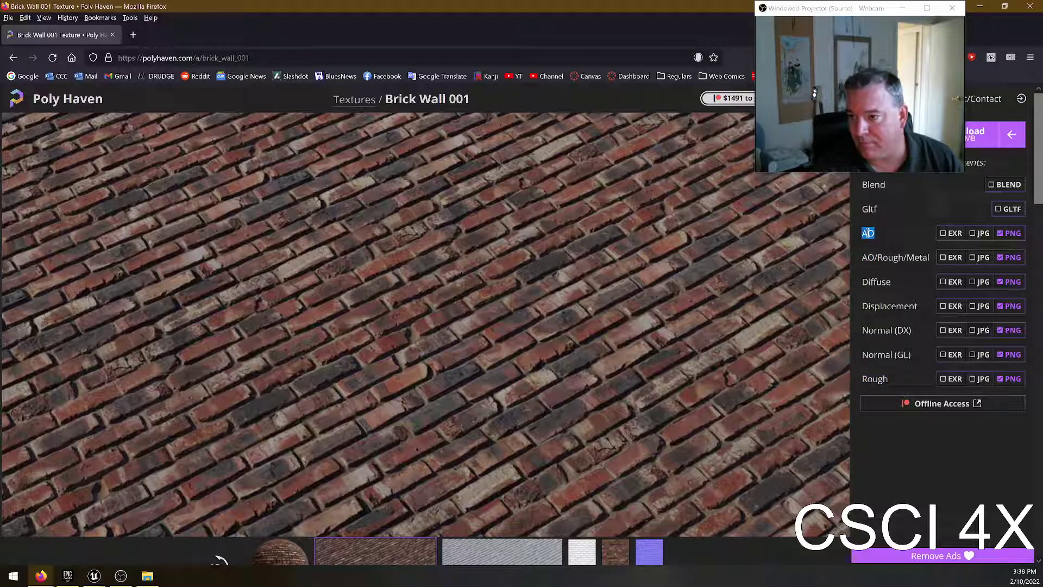
triple_click(889, 259)
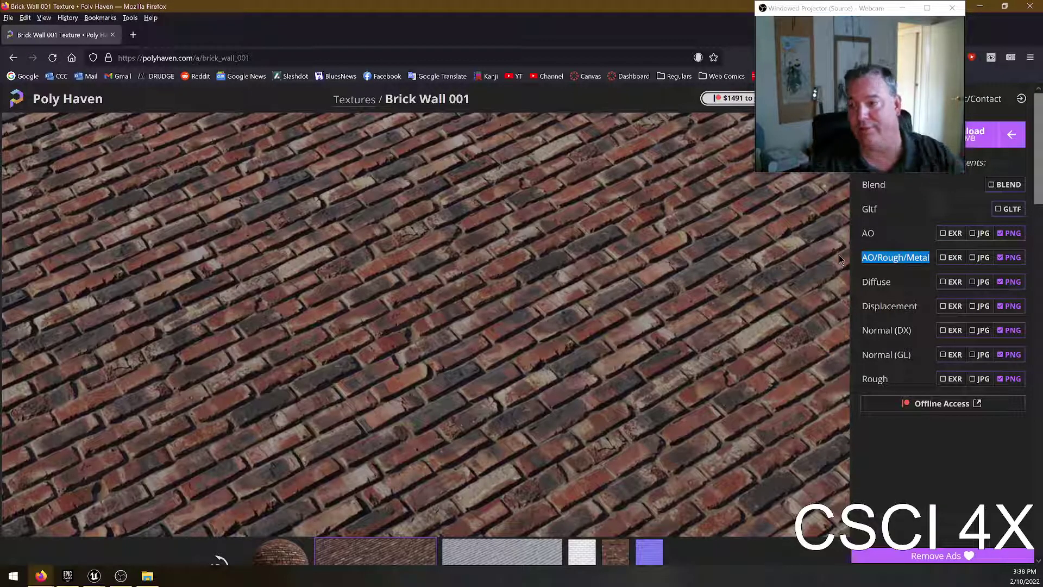
double_click(913, 259)
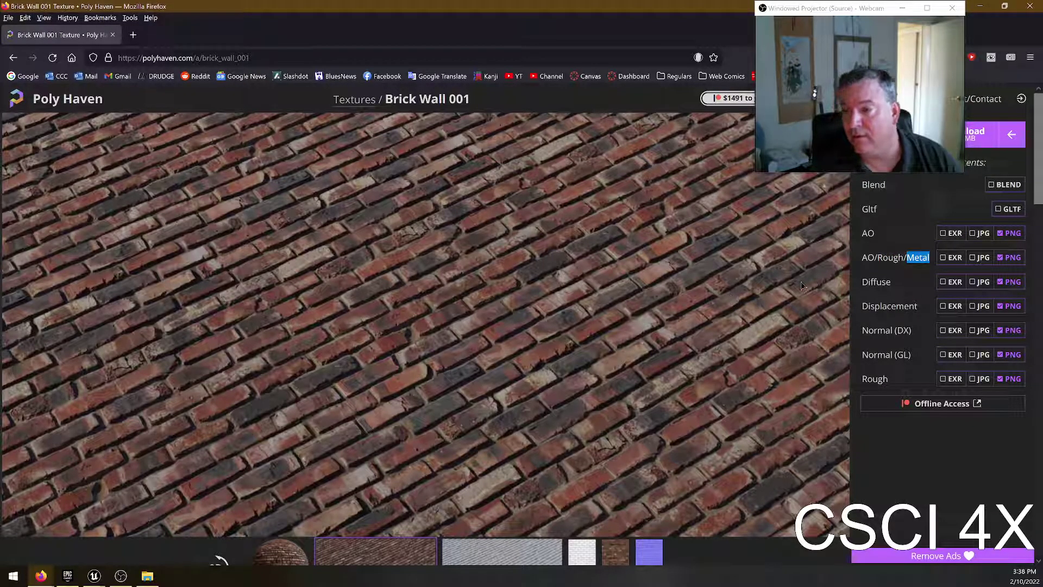
Step: Exclude the separate AO, Rough and Normal (GL) maps from the ZIP contents
left_click(1014, 238)
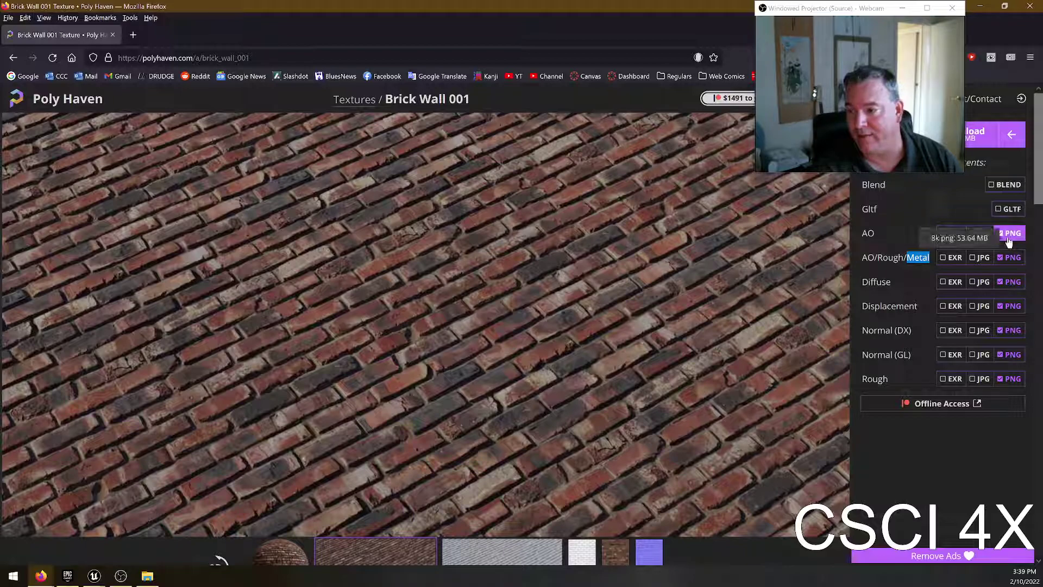
left_click(1010, 379)
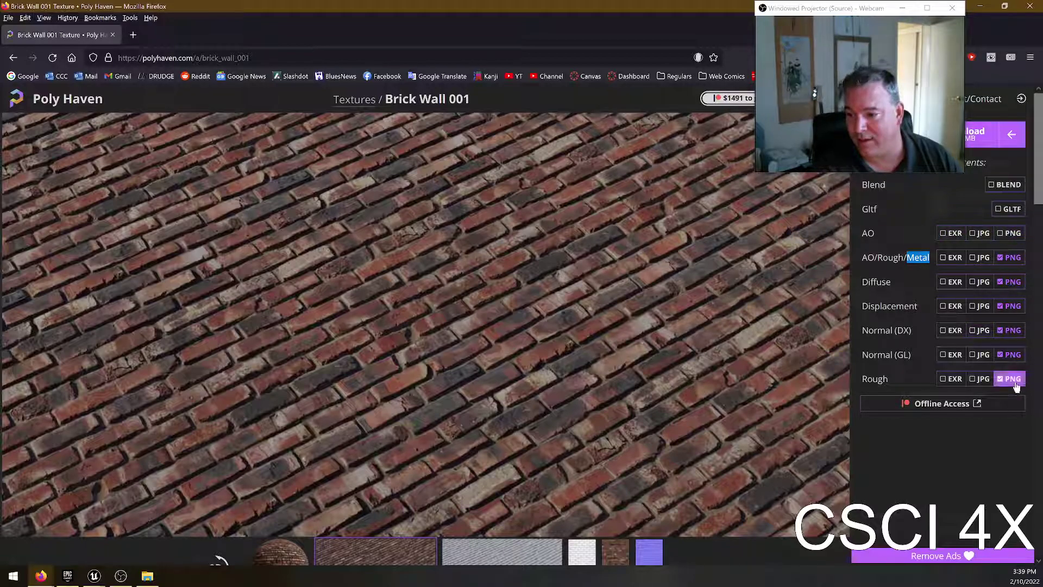
left_click(917, 351)
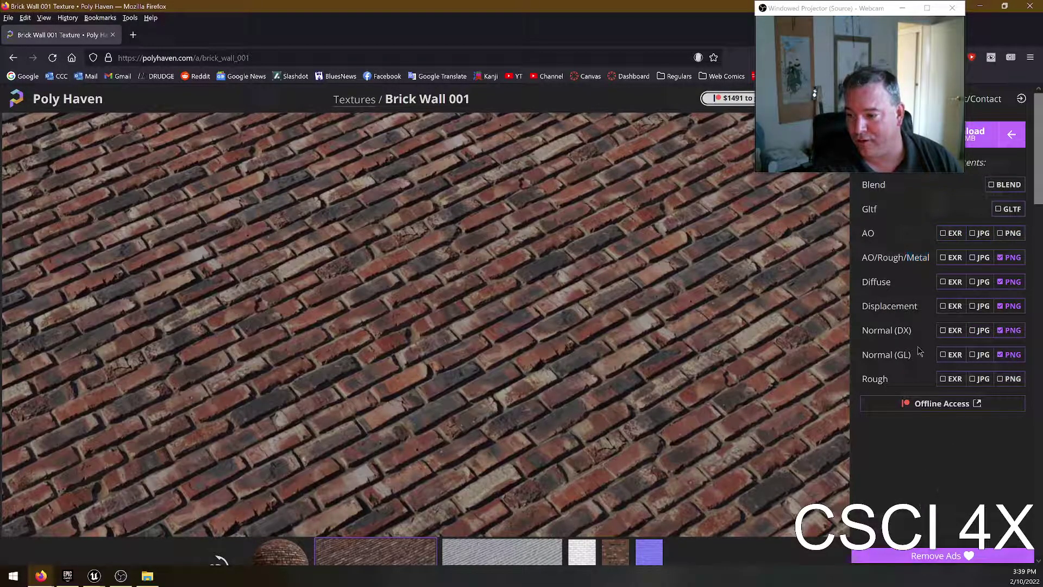
left_click(996, 362)
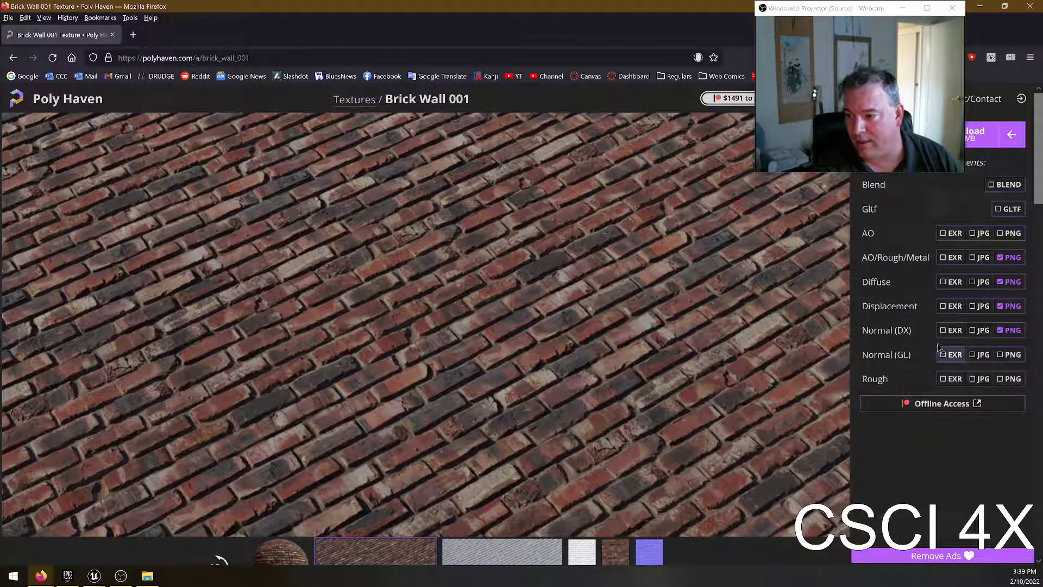
Step: Point out the Diffuse, Displacement and Normal (DX) entries that stay in the download
double_click(875, 283)
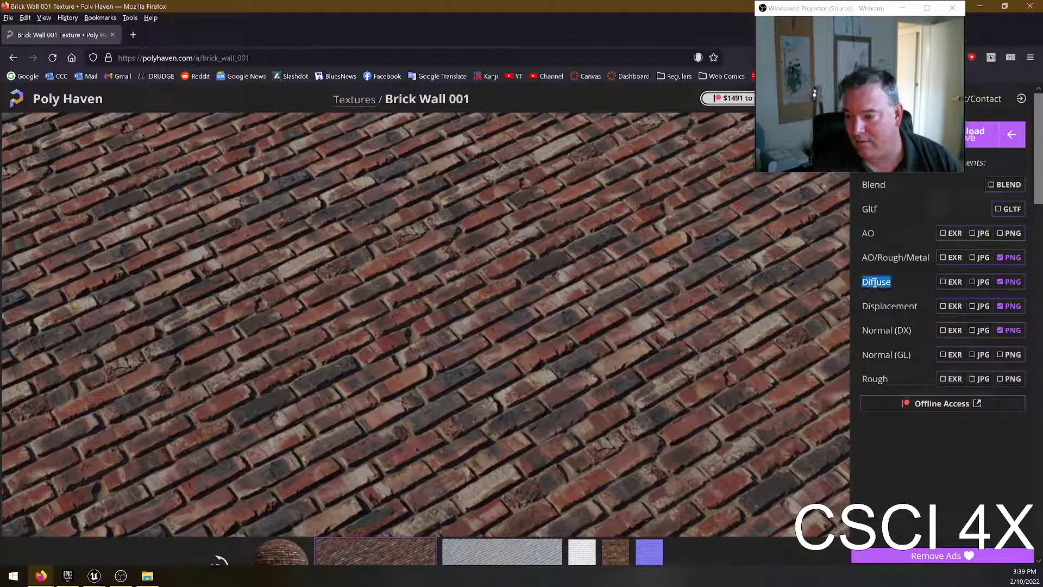
double_click(892, 306)
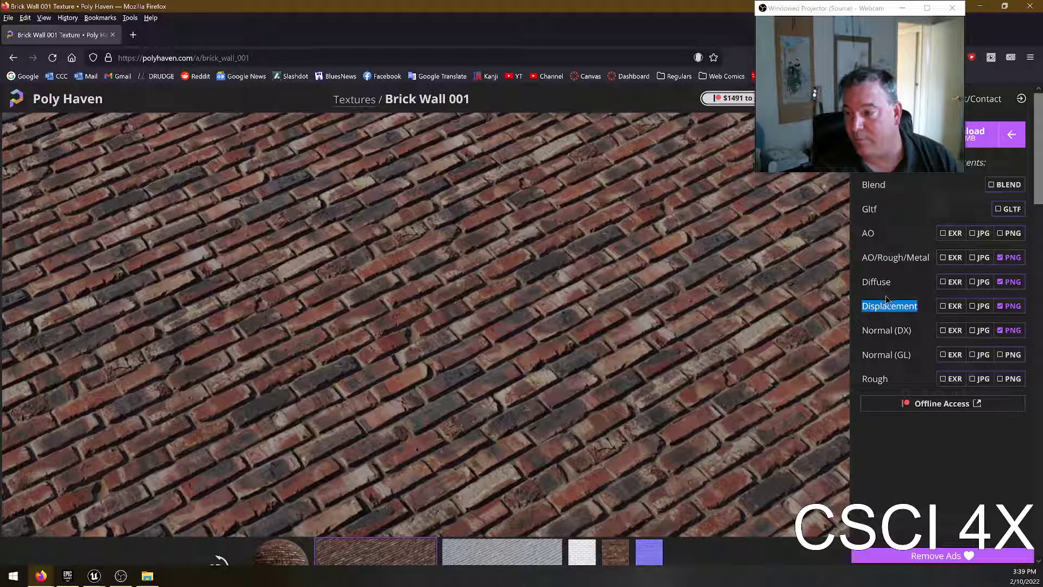
double_click(888, 330)
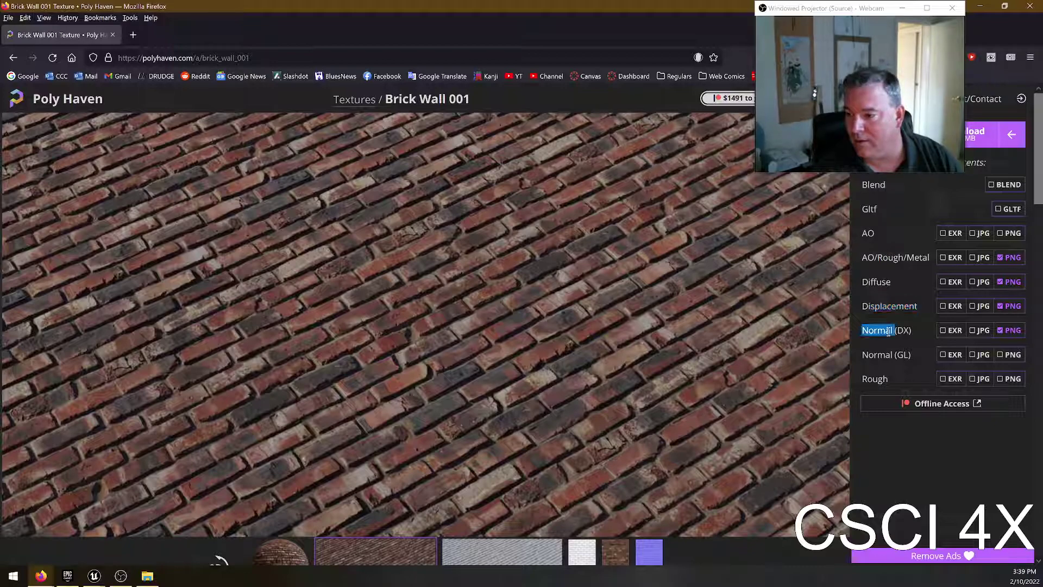
double_click(890, 258)
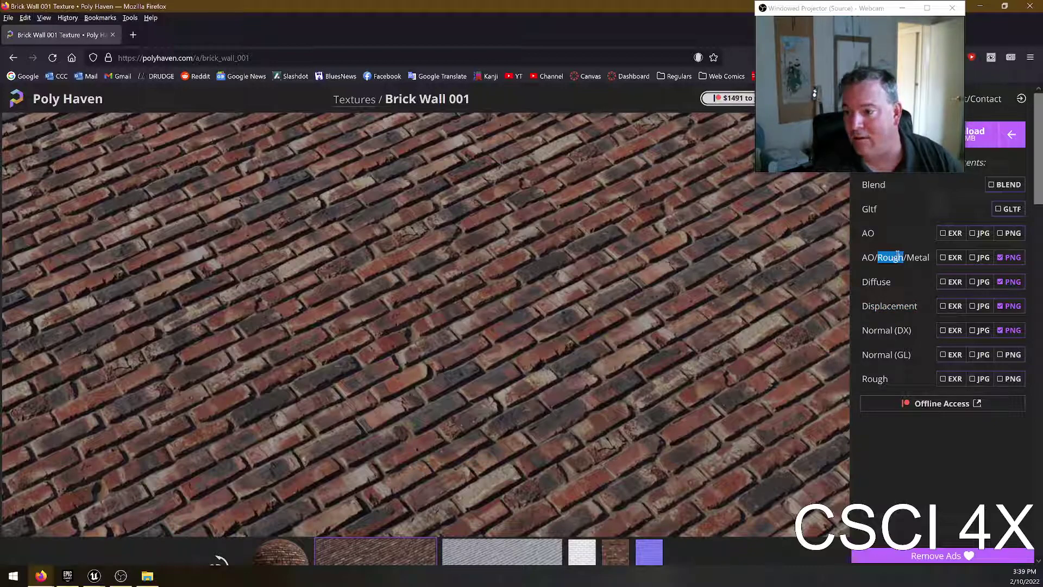
left_click(897, 256)
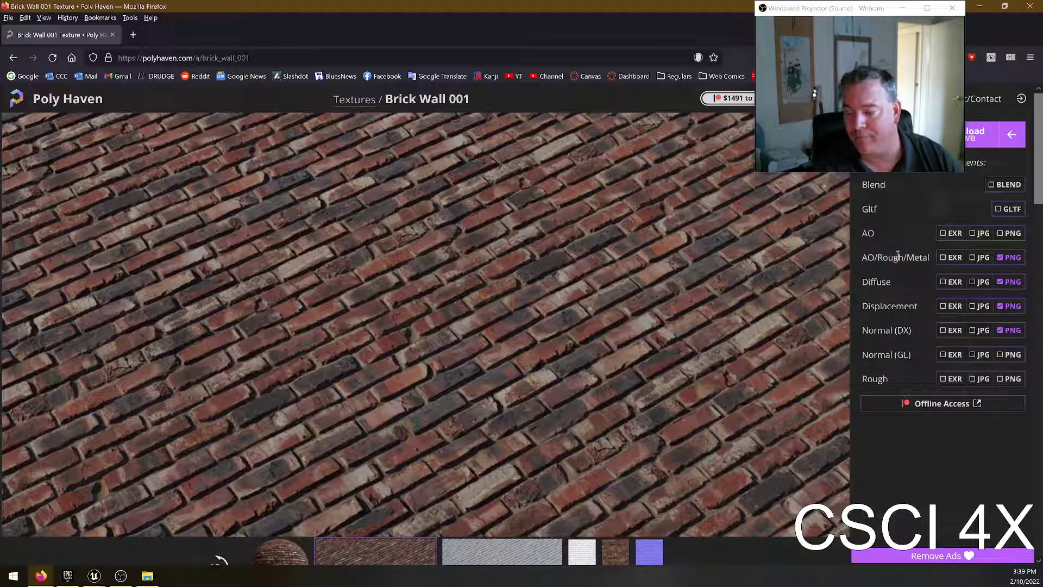
left_click(879, 8)
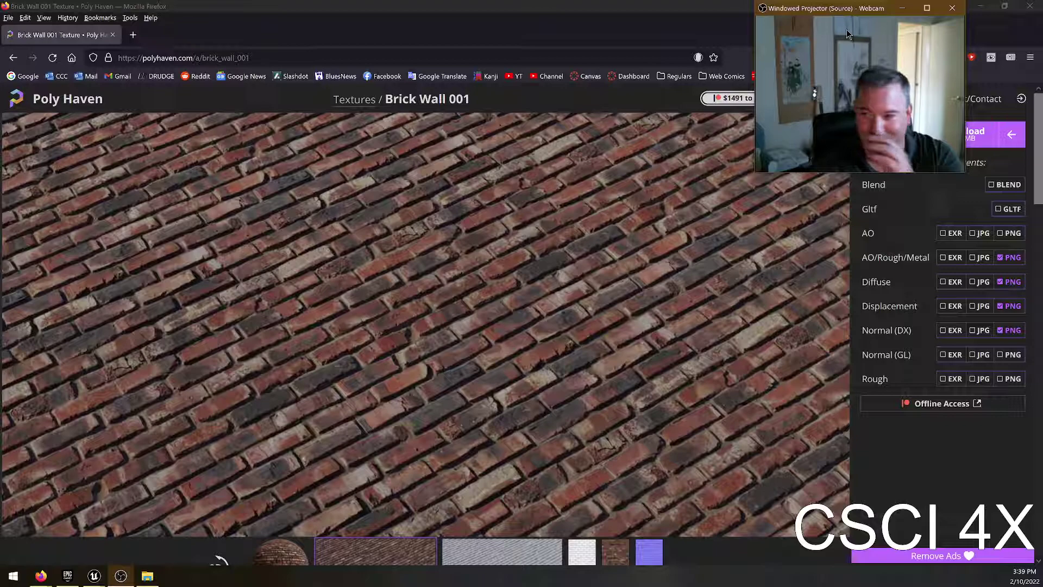
left_click_drag(861, 18, 759, 26)
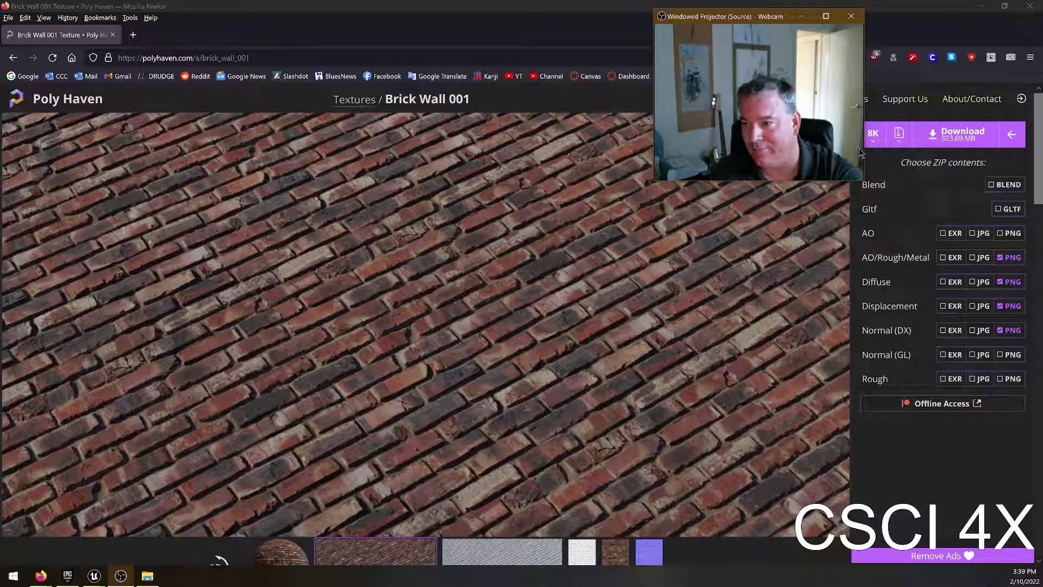
Step: Set the download resolution to 1K after briefly trying 8K
left_click(886, 147)
left_click(874, 160)
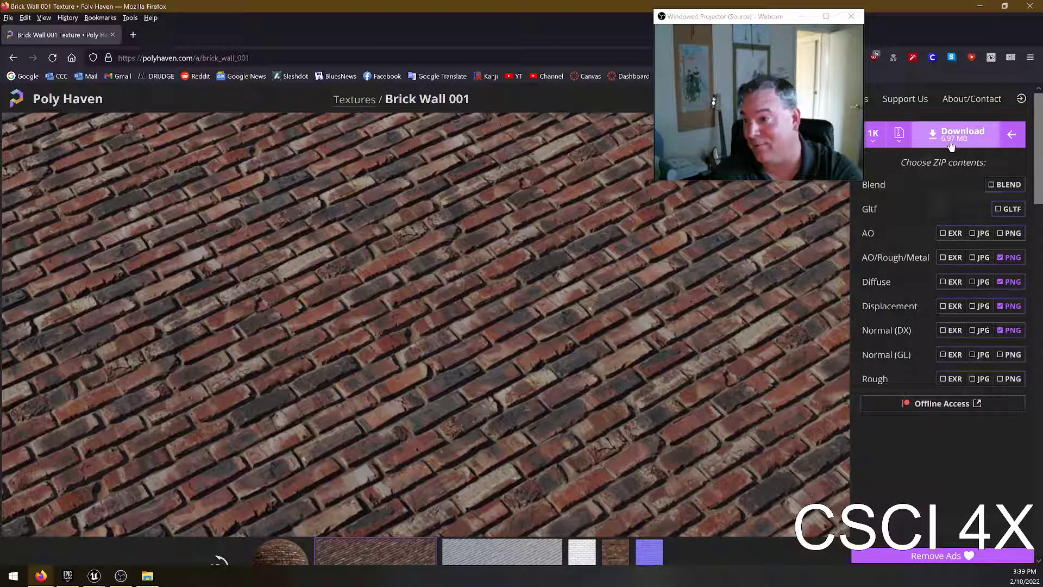
left_click(873, 135)
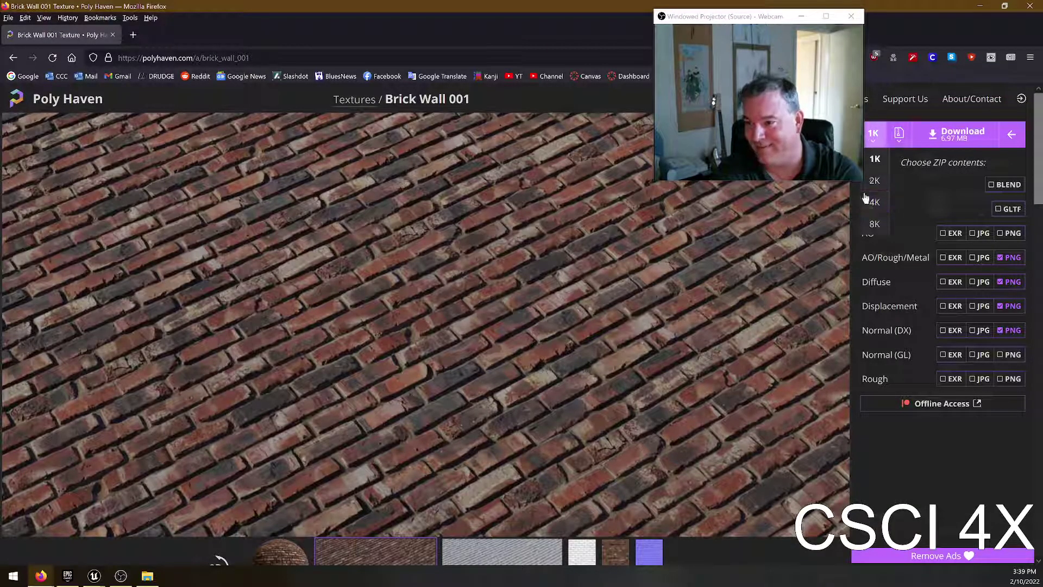
left_click(884, 234)
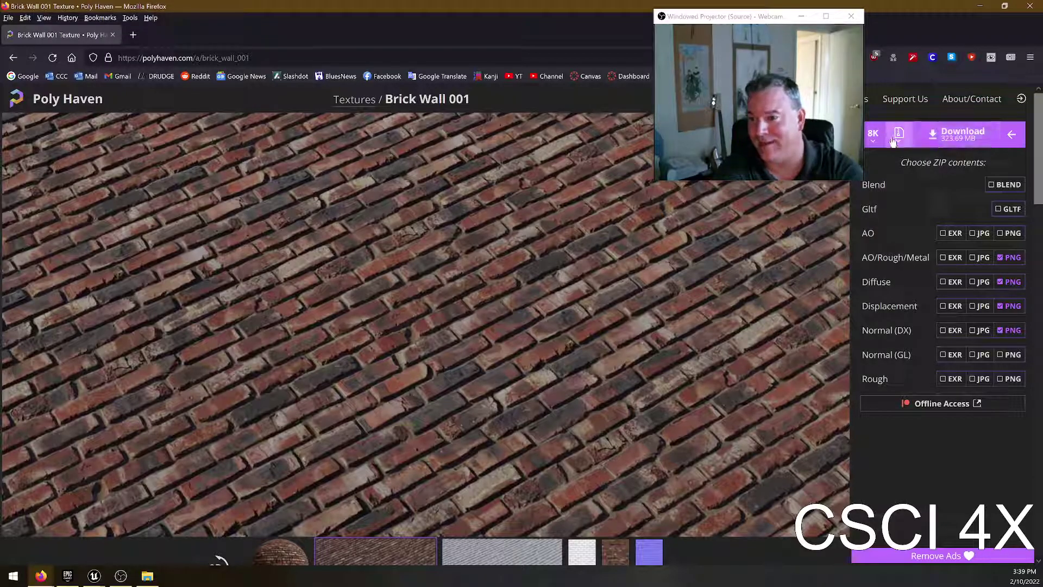
left_click(873, 135)
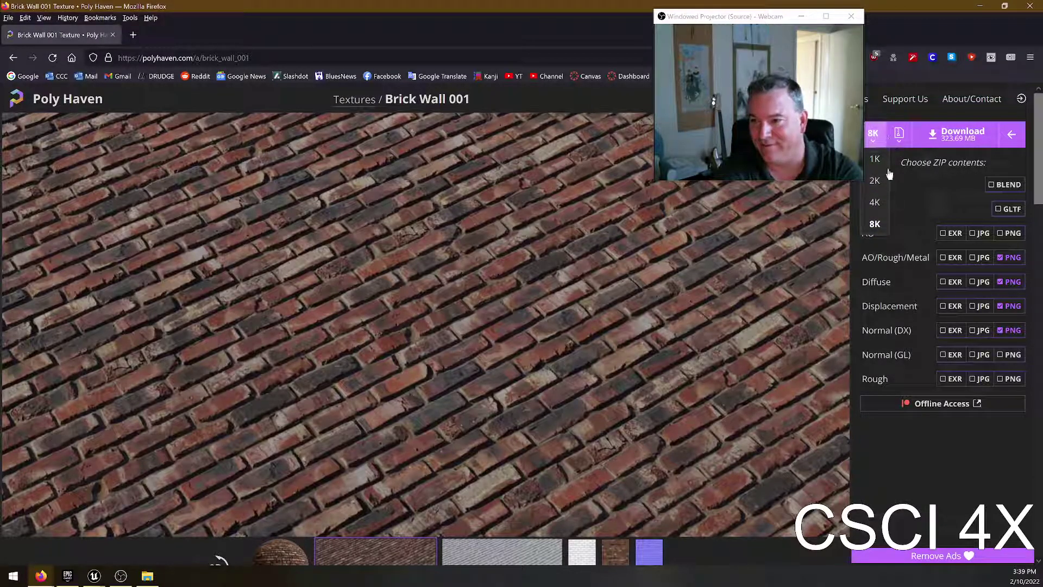
left_click(875, 159)
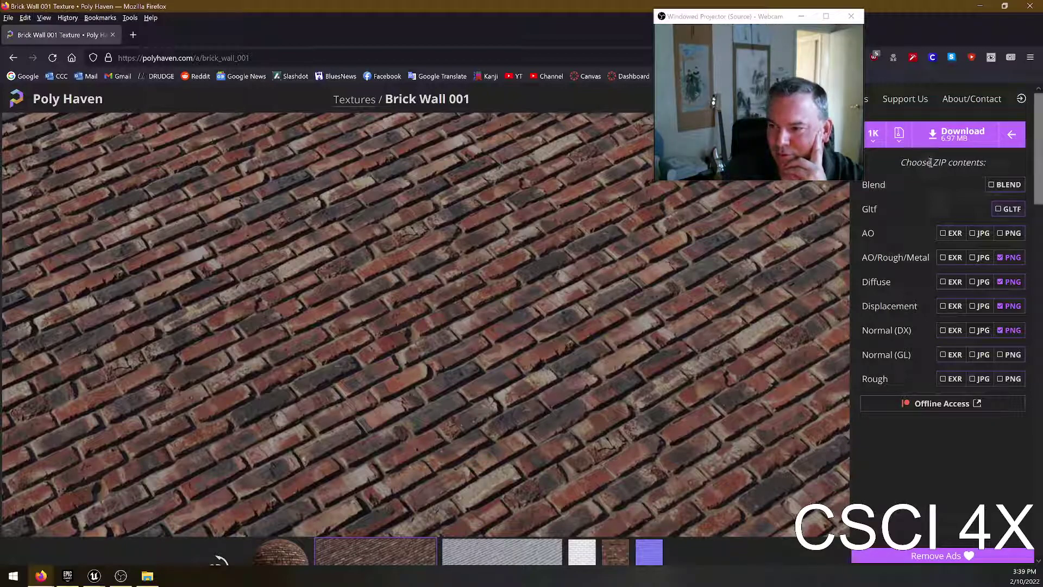
Step: Choose ZIP as the download format, about 6.97 MB
left_click(897, 132)
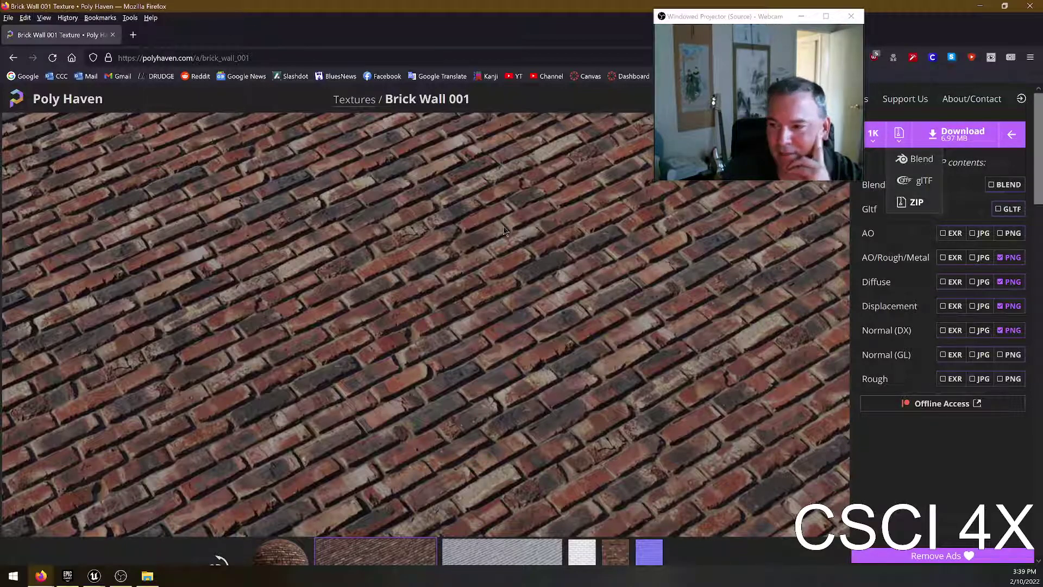
left_click(875, 134)
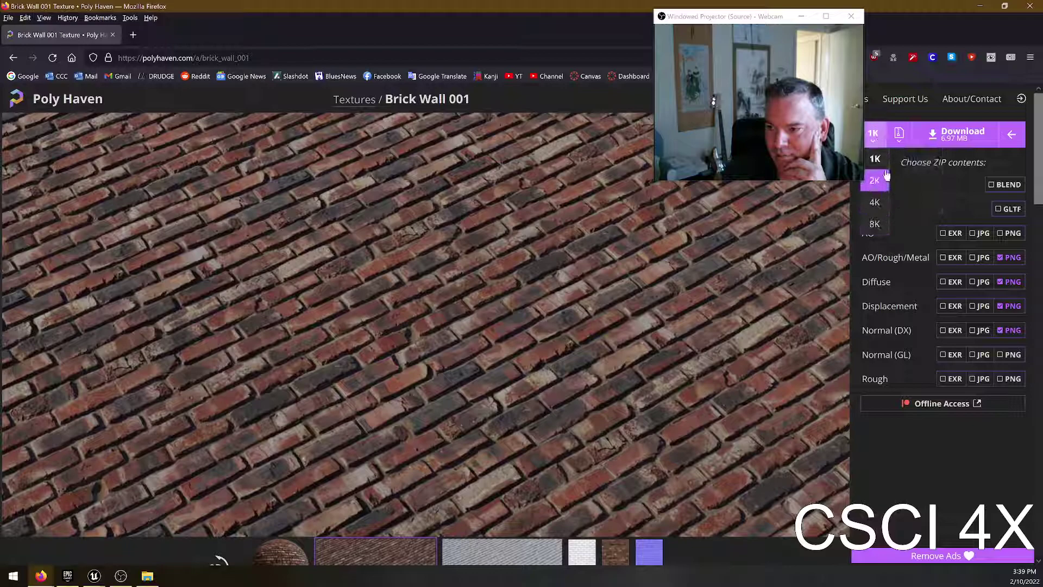
left_click(898, 134)
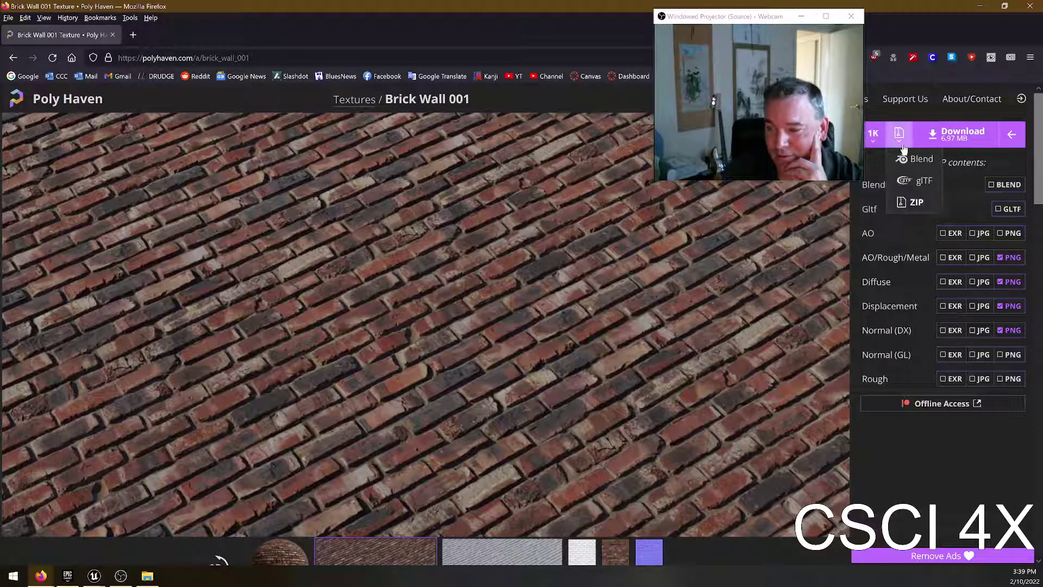
left_click(918, 203)
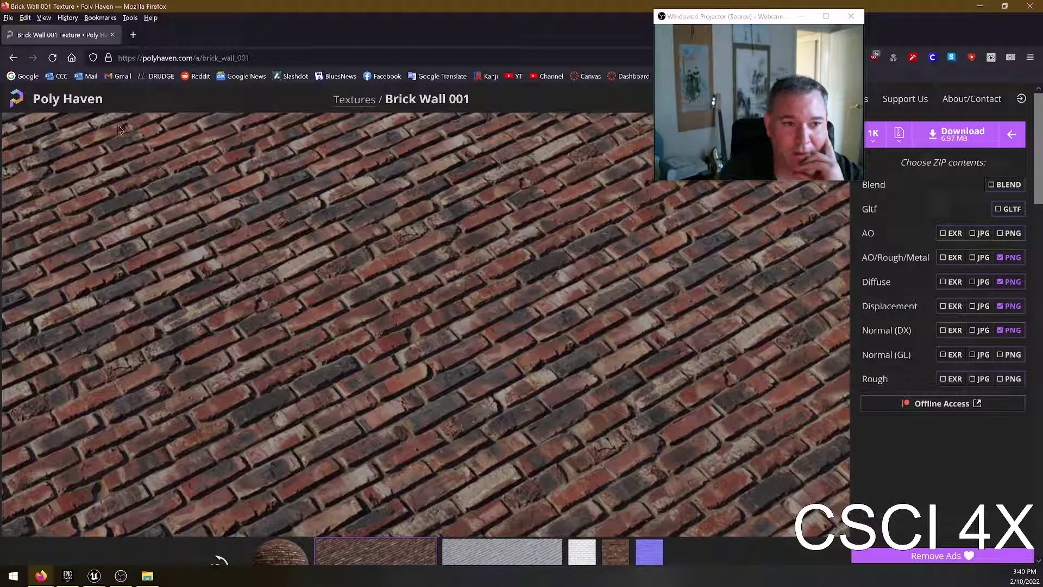
Step: Browse the Poly Haven textures catalogue and view Wood Table 001's ZIP contents
left_click(66, 98)
scroll(554, 521, "down", 1)
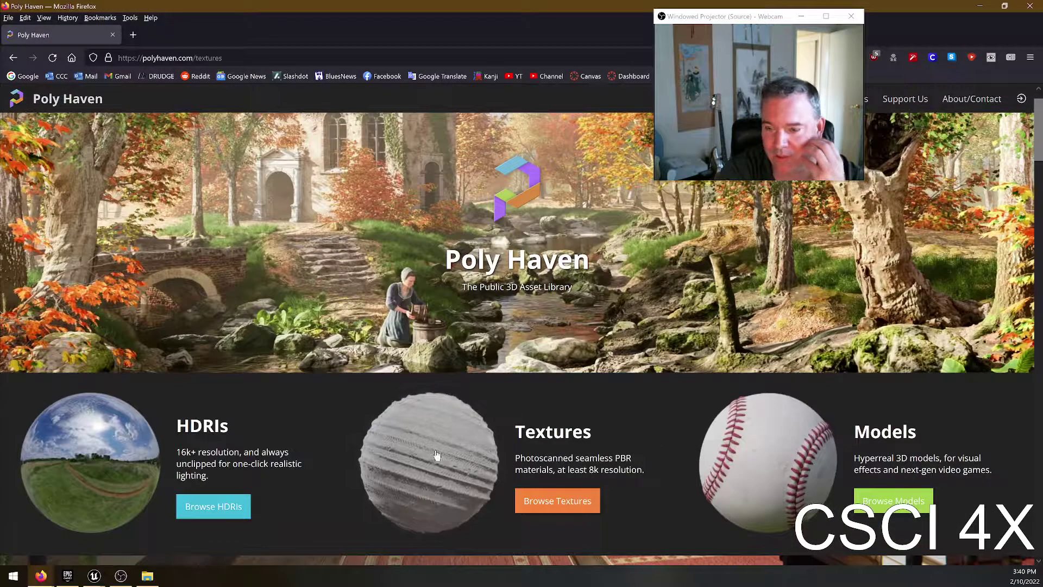
left_click(557, 499)
left_click(569, 257)
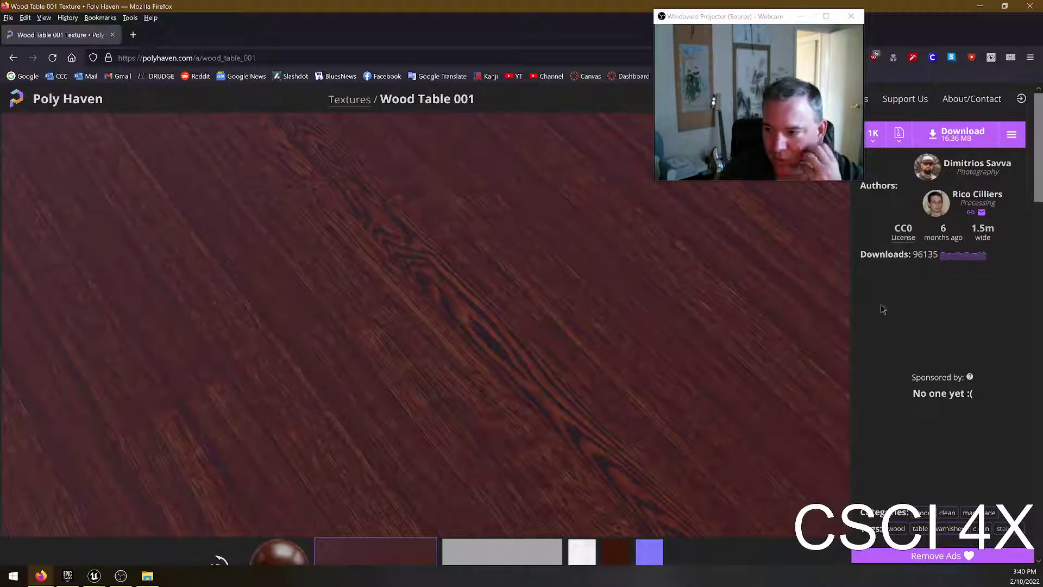
left_click(899, 133)
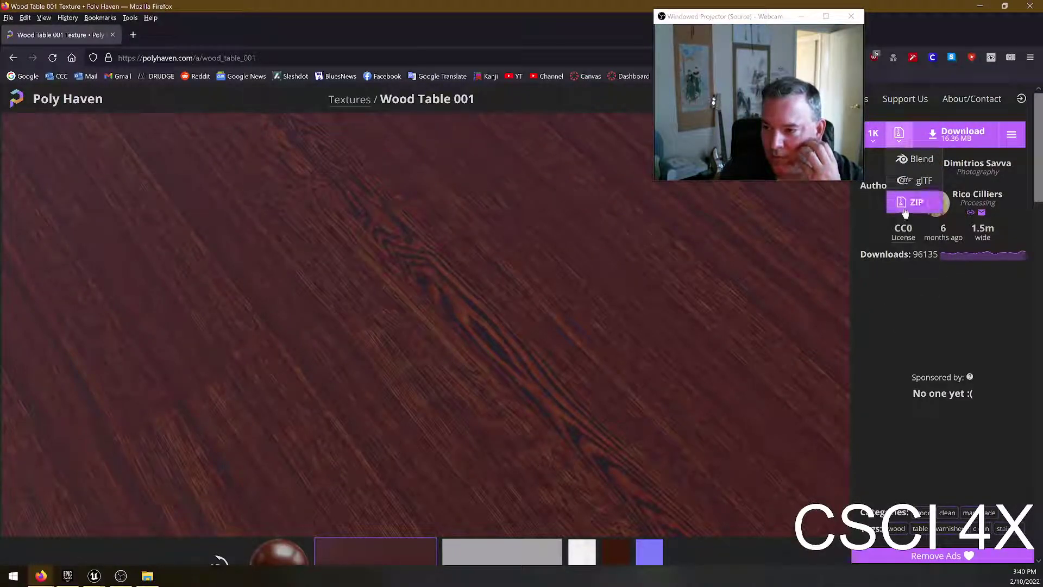
left_click(915, 263)
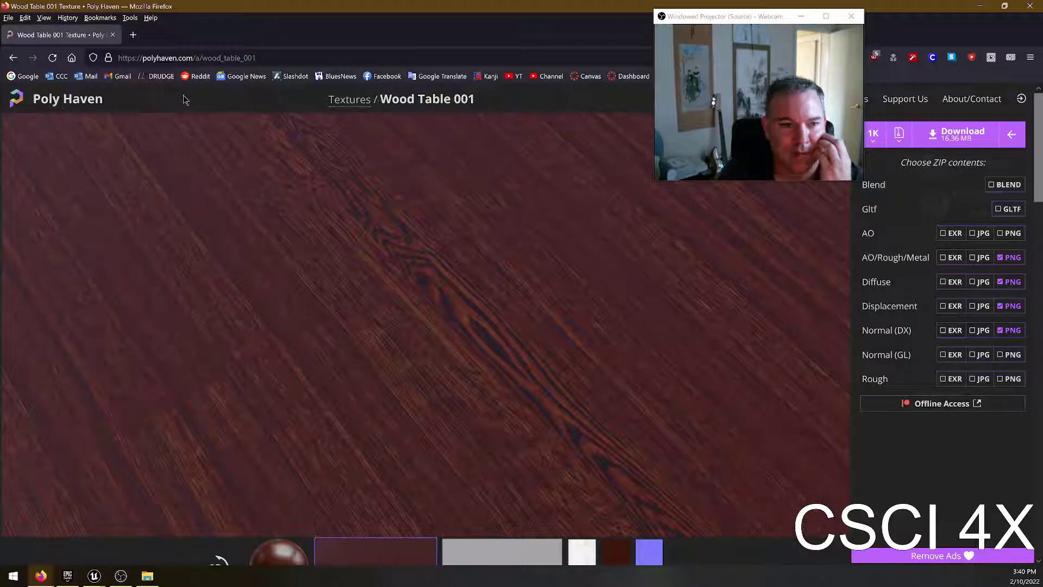
Step: View Wood Planks Grey's ZIP contents, then open Brown Planks 04 from Similar Assets
left_click(349, 100)
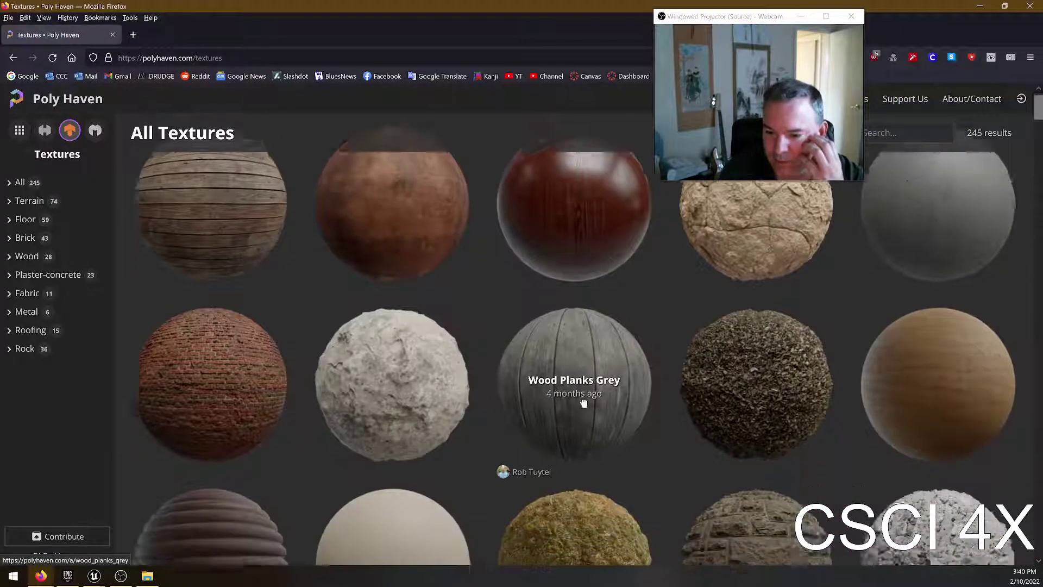
left_click(584, 403)
left_click(902, 133)
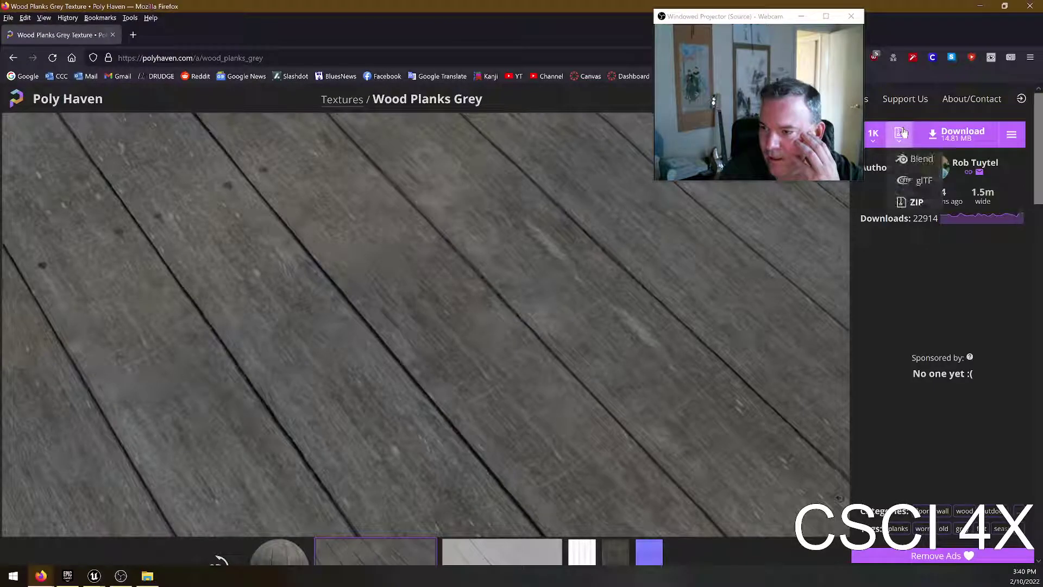
left_click(914, 204)
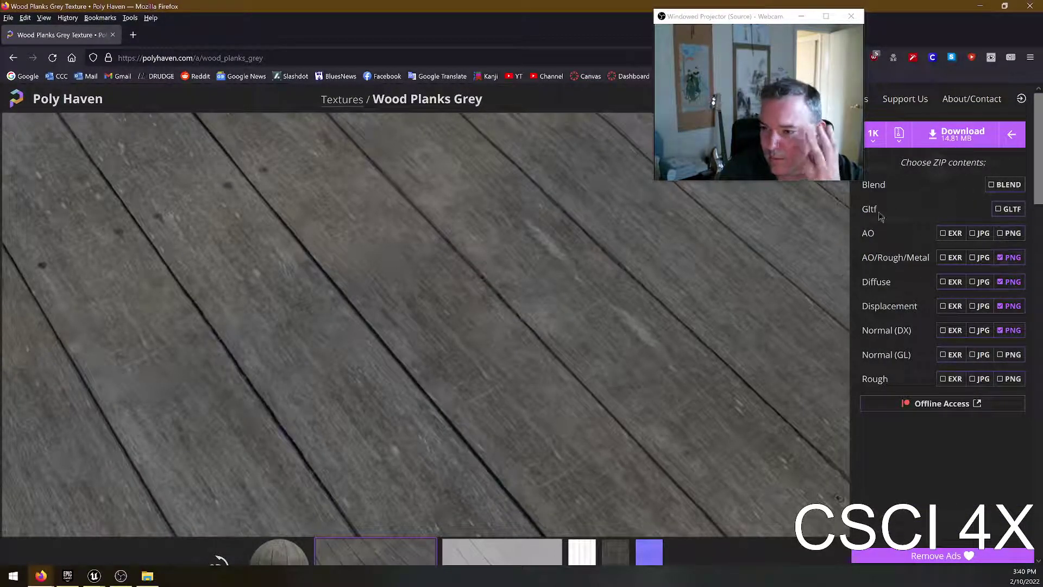
scroll(543, 325, "down", 5)
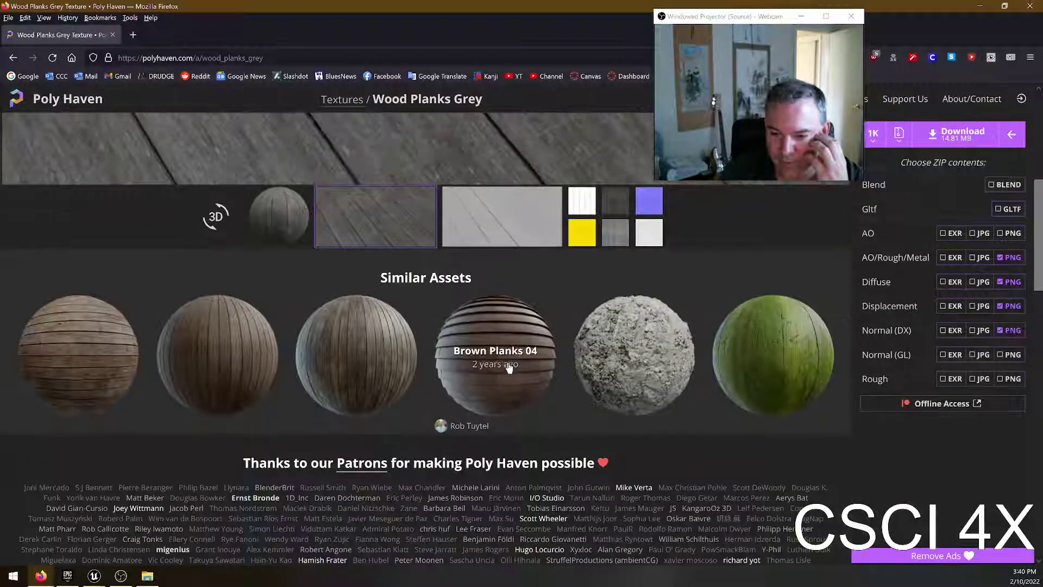
left_click(497, 356)
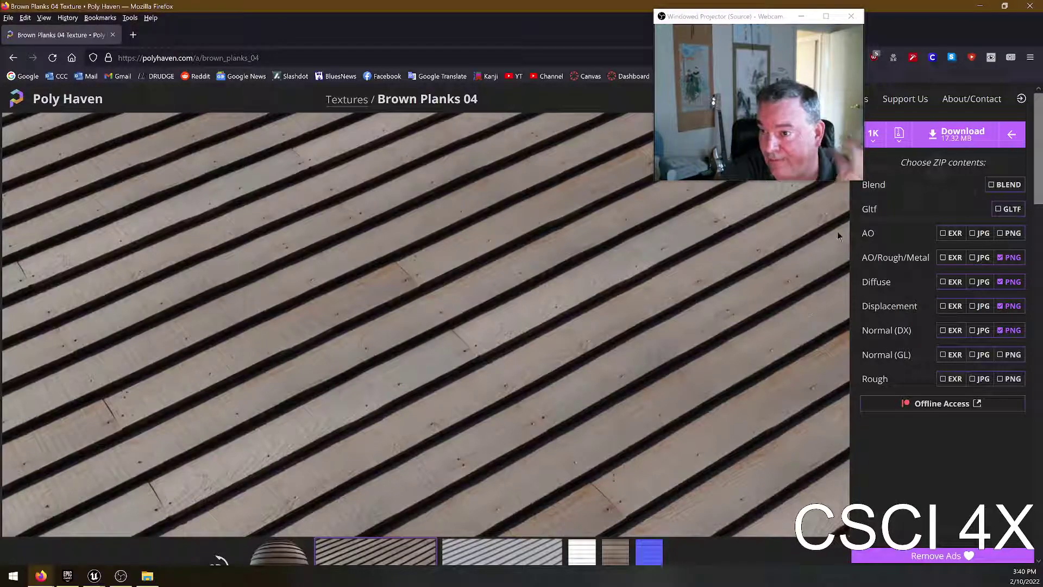
left_click_drag(605, 170, 458, 242)
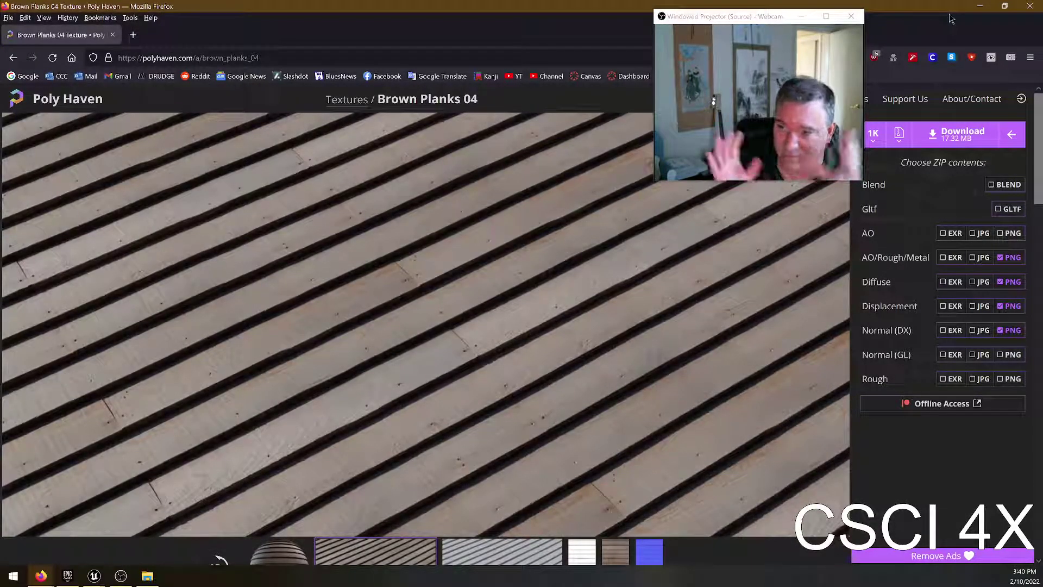
Step: Leave Firefox, scroll the Content Browser down to BrickMat, and save ThirdPersonExampleMap with the brick wall
left_click(977, 8)
right_click_drag(842, 376, 828, 417)
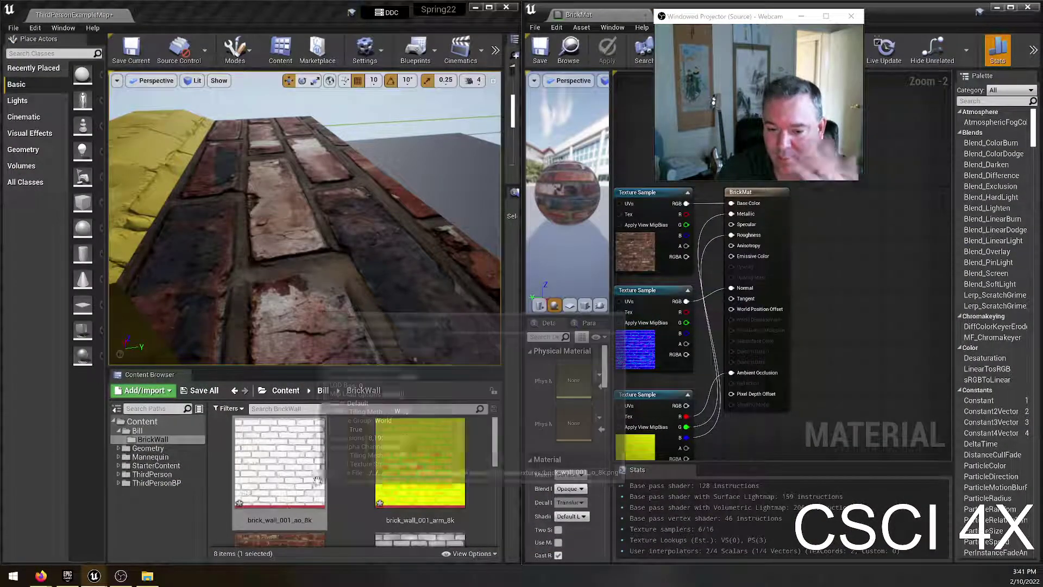
scroll(313, 433, "down", 2)
scroll(313, 433, "down", 2)
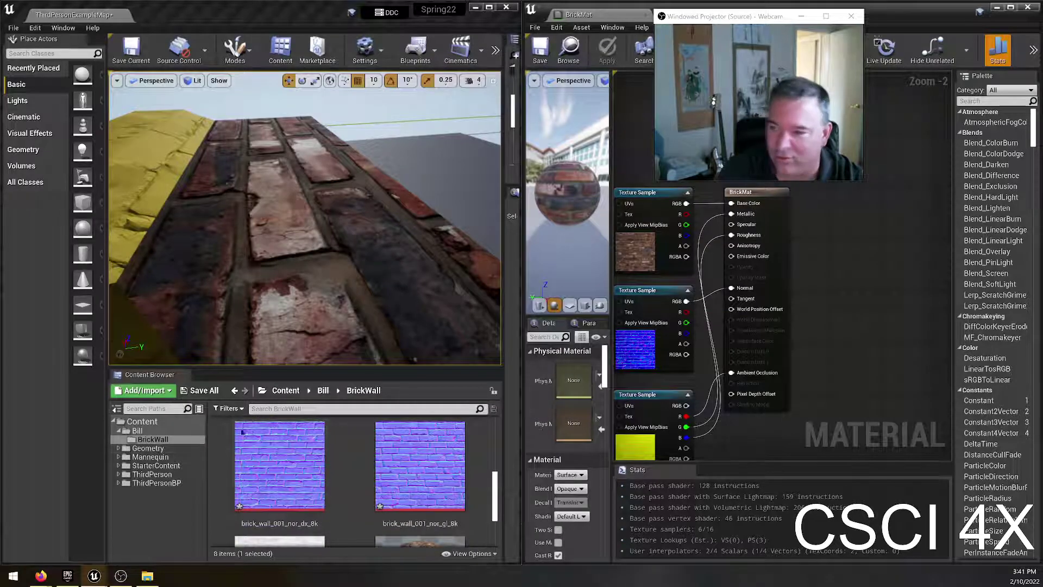
scroll(348, 459, "down", 2)
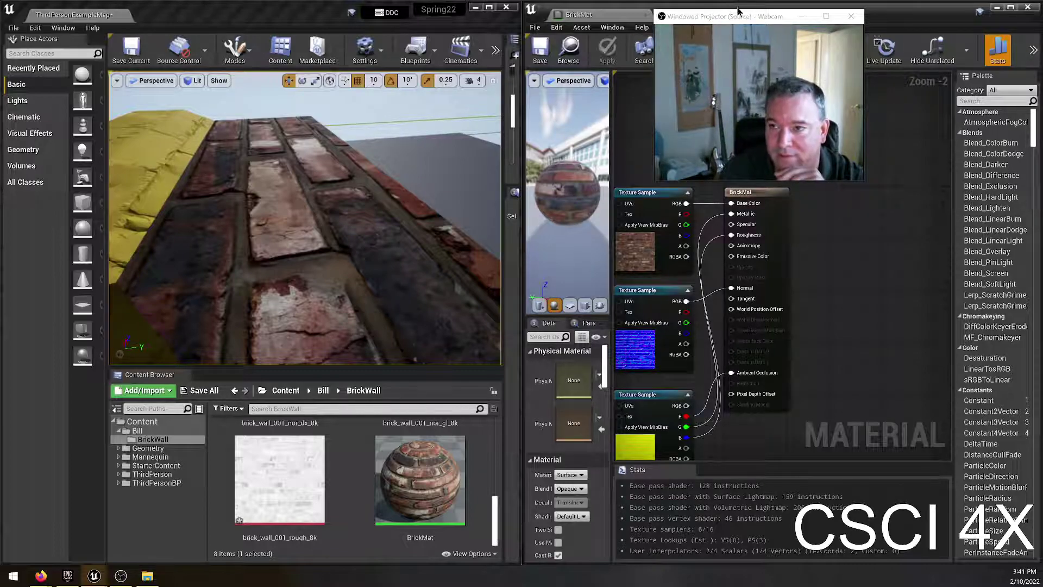
left_click_drag(739, 10, 923, 2)
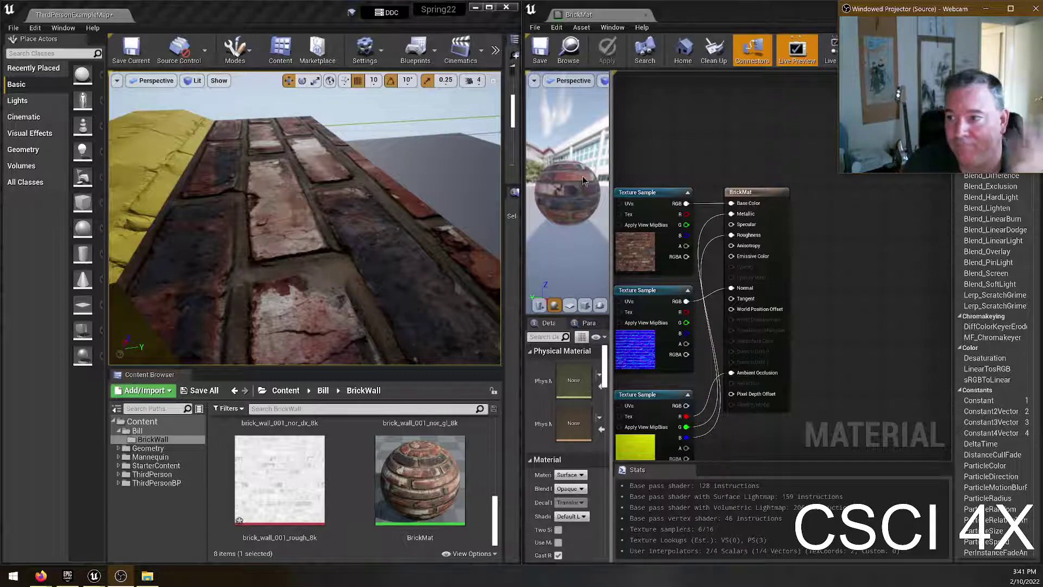
left_click(131, 49)
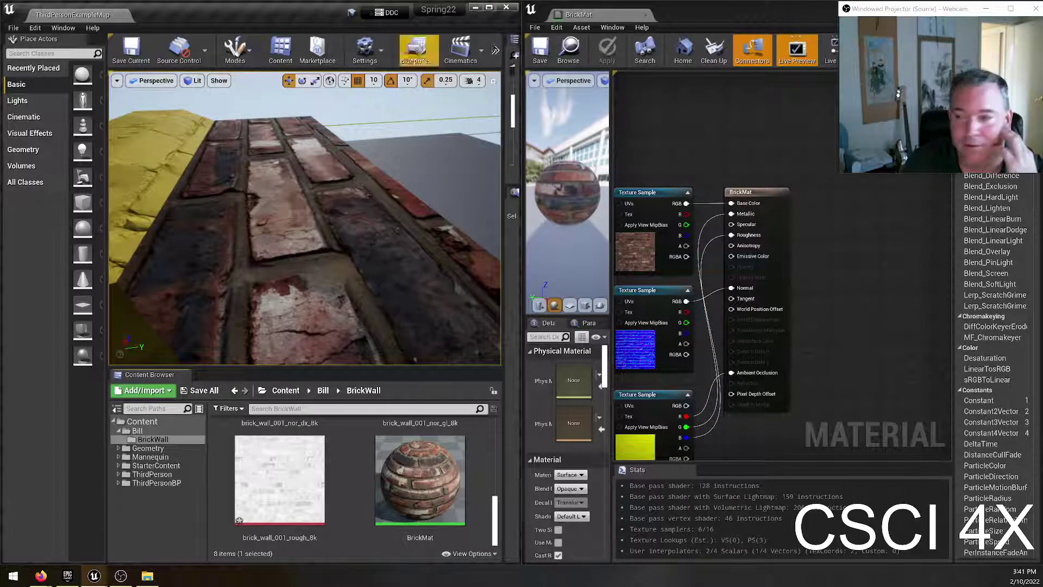